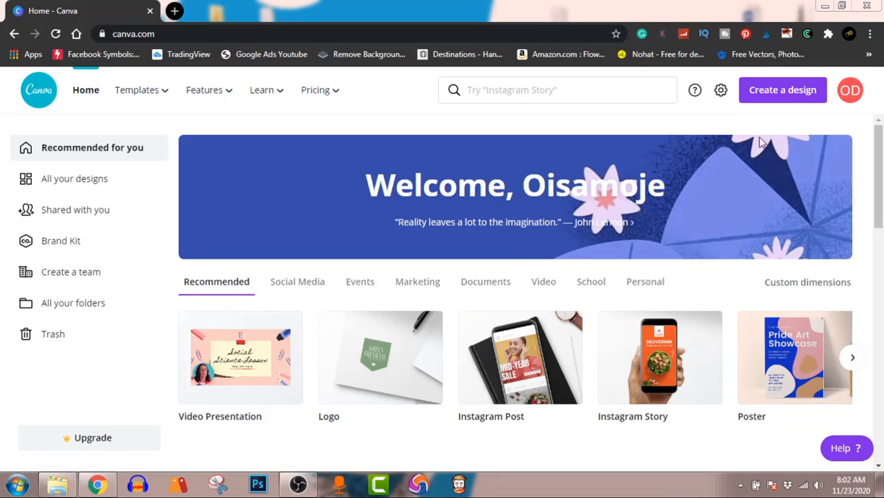
# Create a new blank design with the custom dimensions 4500 x 5400 px
pyautogui.click(780, 98)
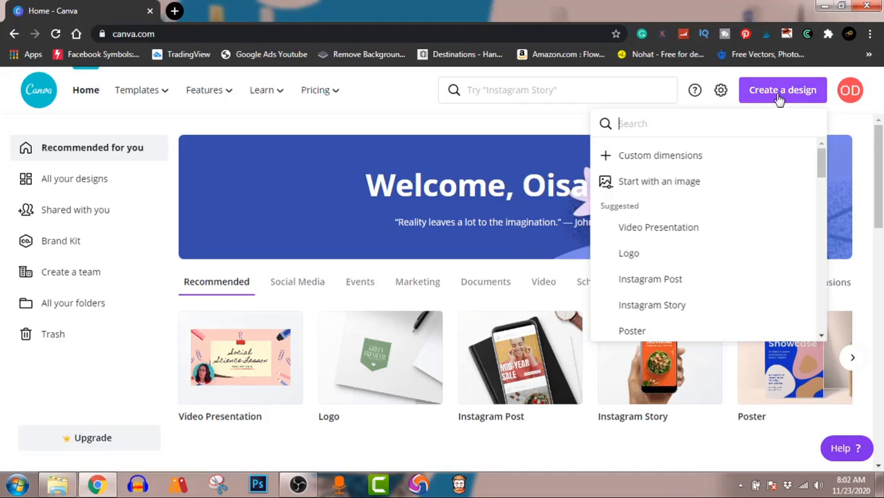
pyautogui.click(685, 159)
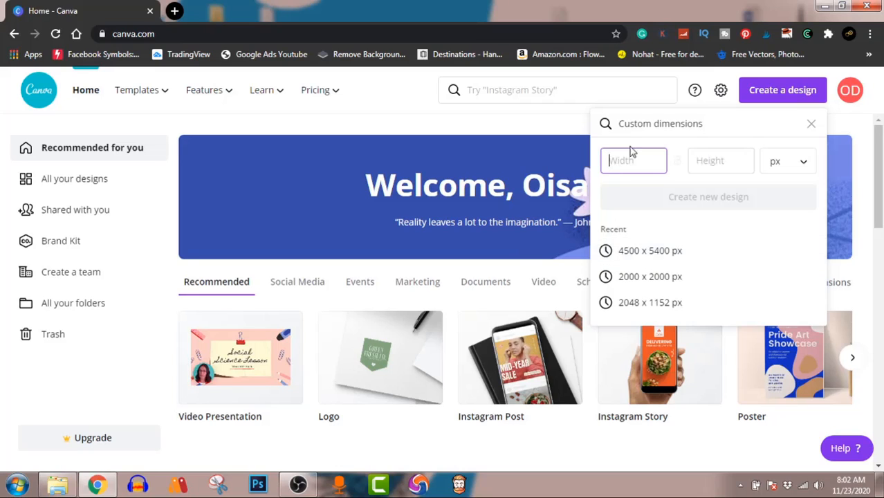
pyautogui.click(657, 252)
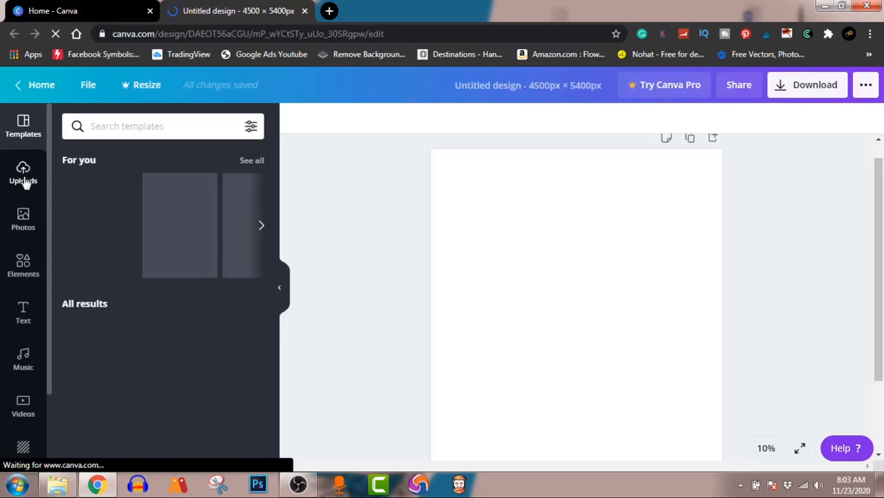
# Upload the White_Fuzzy_Beard image from the device's Downloads folder to the media uploads
pyautogui.click(23, 176)
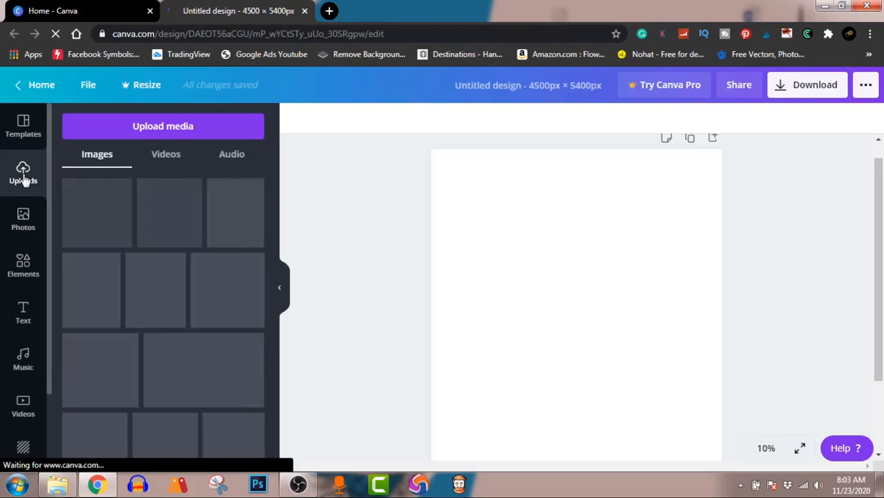
pyautogui.click(127, 129)
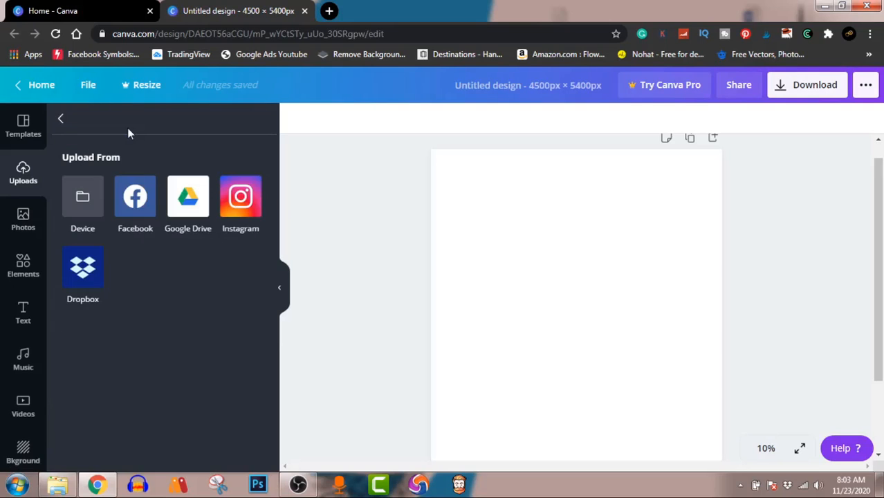
pyautogui.click(78, 208)
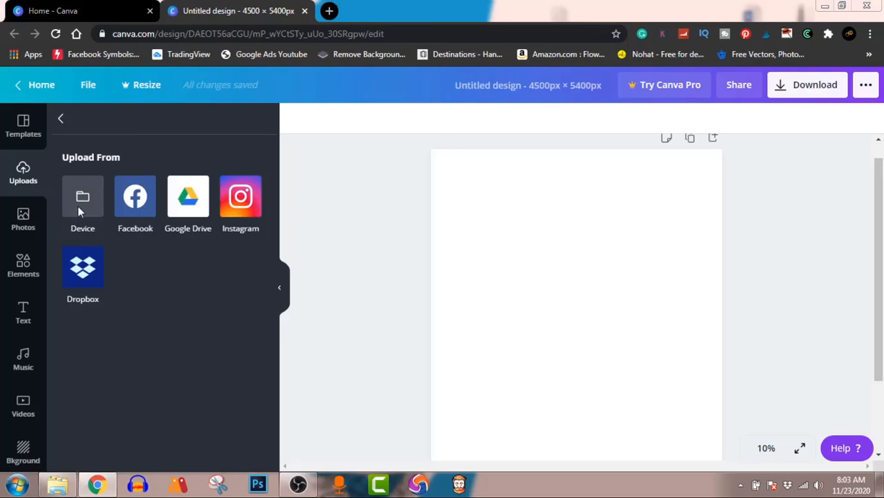
pyautogui.click(156, 196)
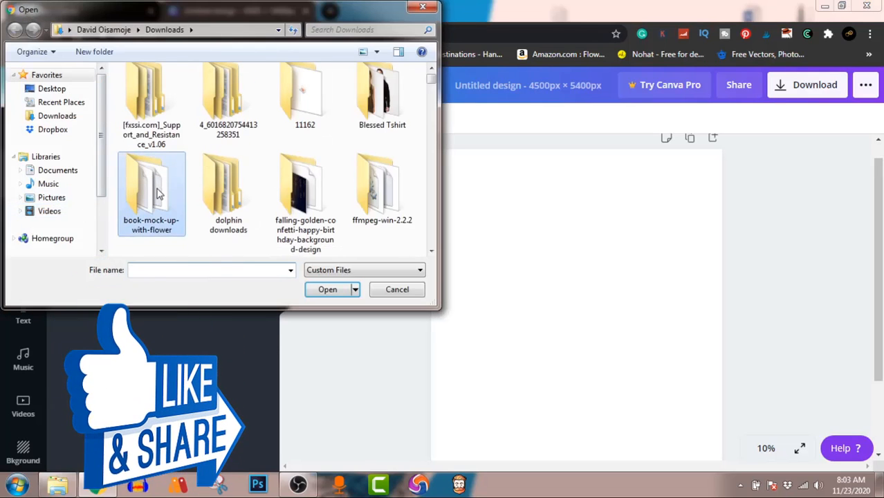
pyautogui.scroll(-3, 158, 194)
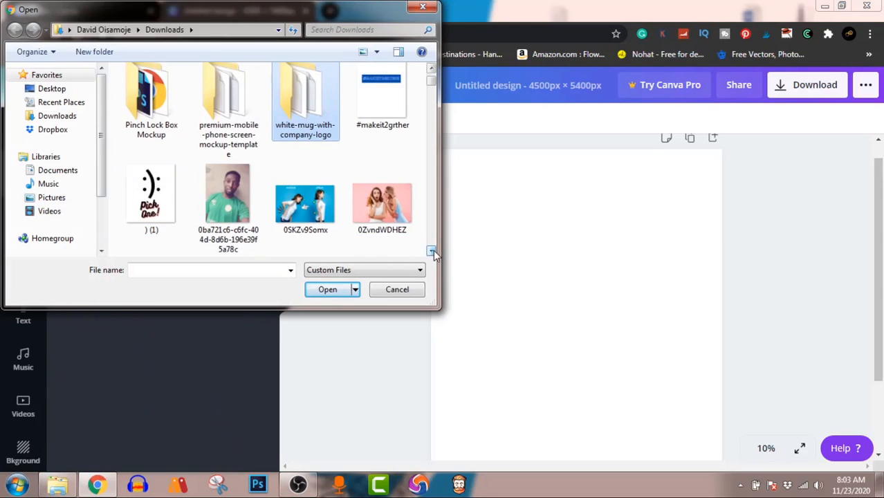
pyautogui.click(432, 252)
pyautogui.click(432, 252)
pyautogui.click(432, 251)
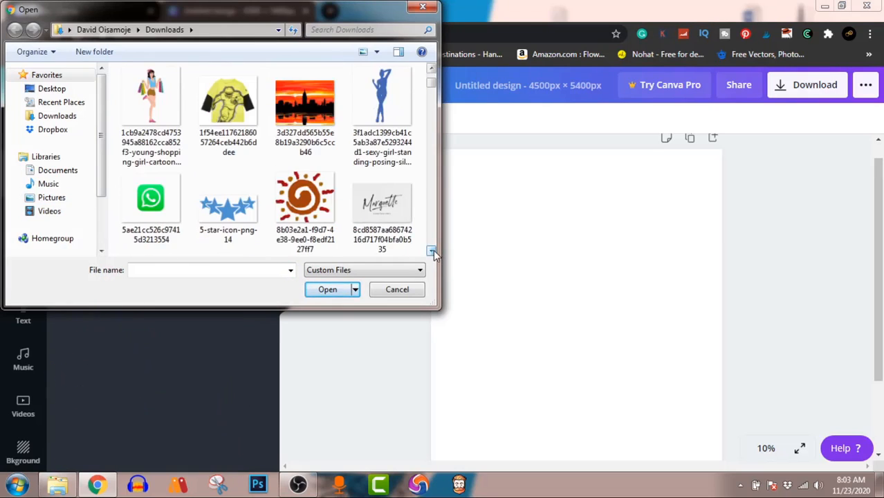
pyautogui.click(432, 252)
pyautogui.click(432, 251)
pyautogui.click(432, 251)
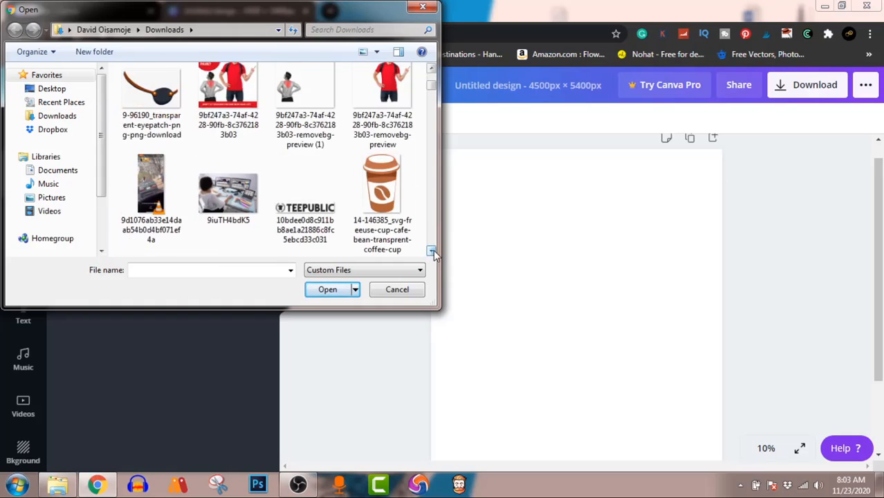
pyautogui.click(313, 200)
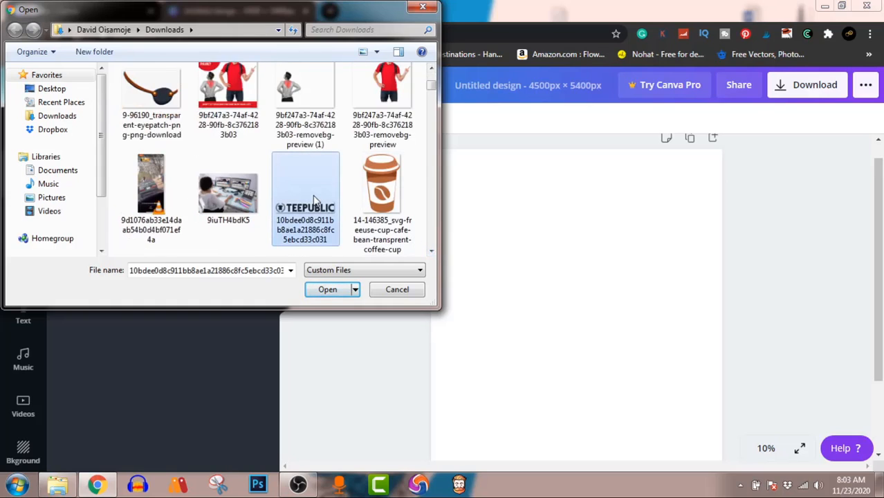
pyautogui.write('whiskey')
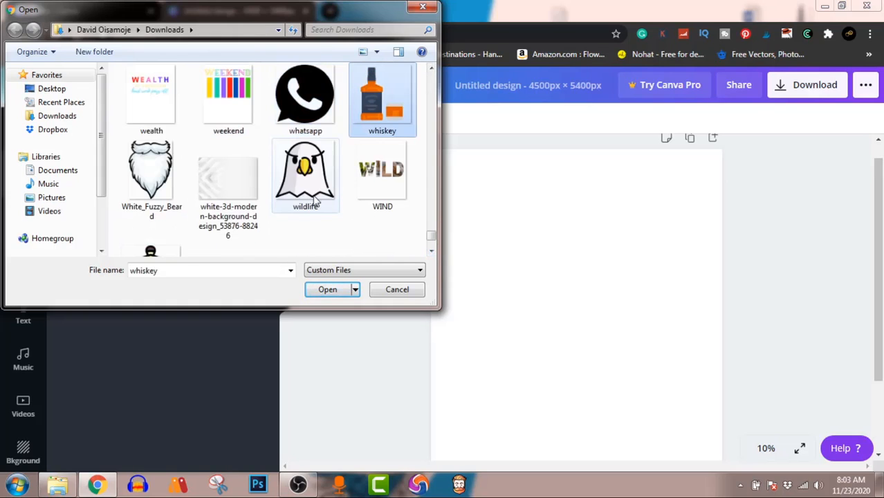
pyautogui.click(161, 171)
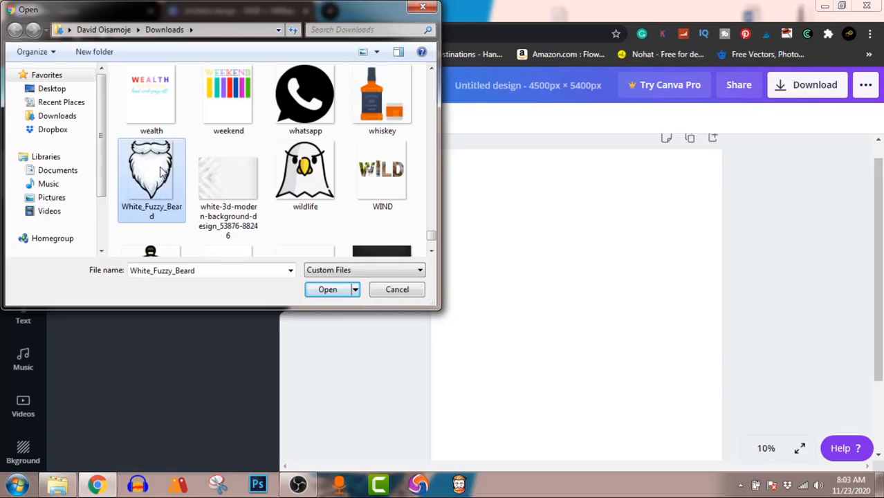
pyautogui.click(323, 295)
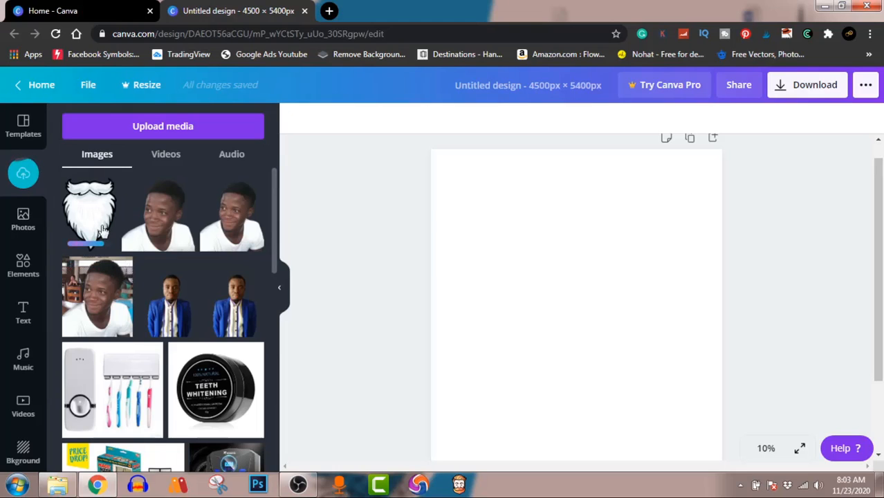
# Upload the Santa Bard hat image from the device's Downloads folder to the media uploads
pyautogui.click(173, 125)
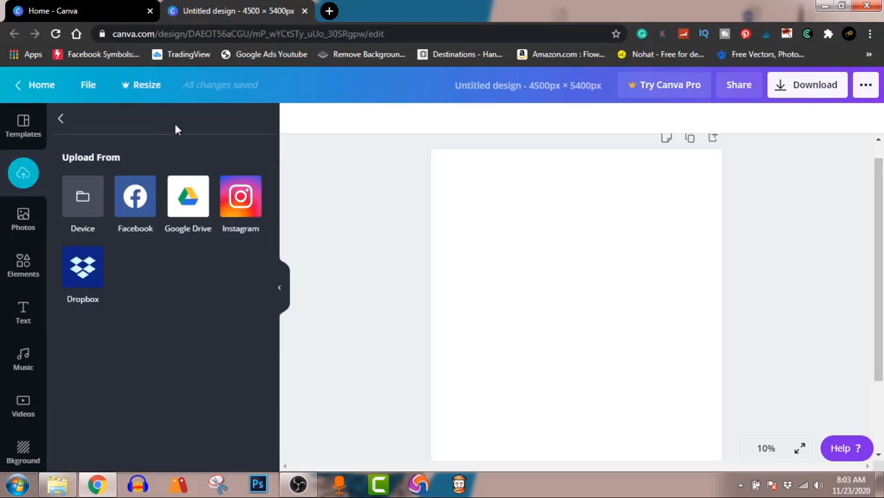
pyautogui.click(80, 199)
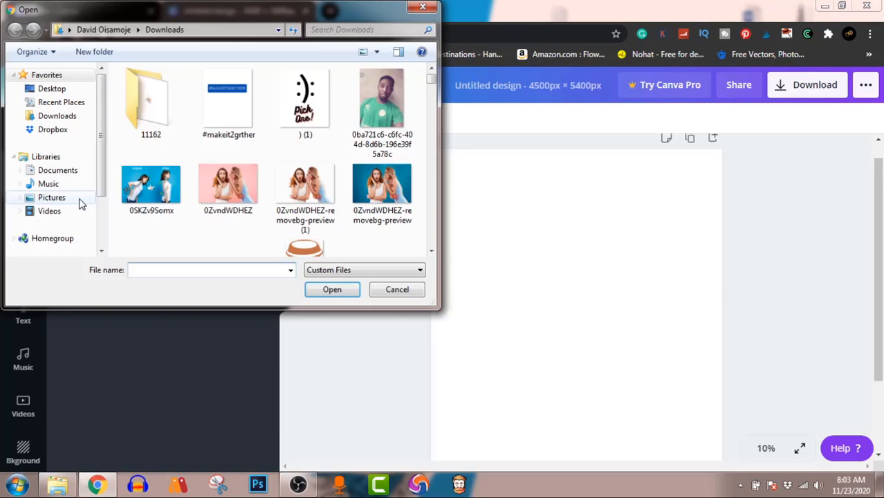
pyautogui.click(159, 186)
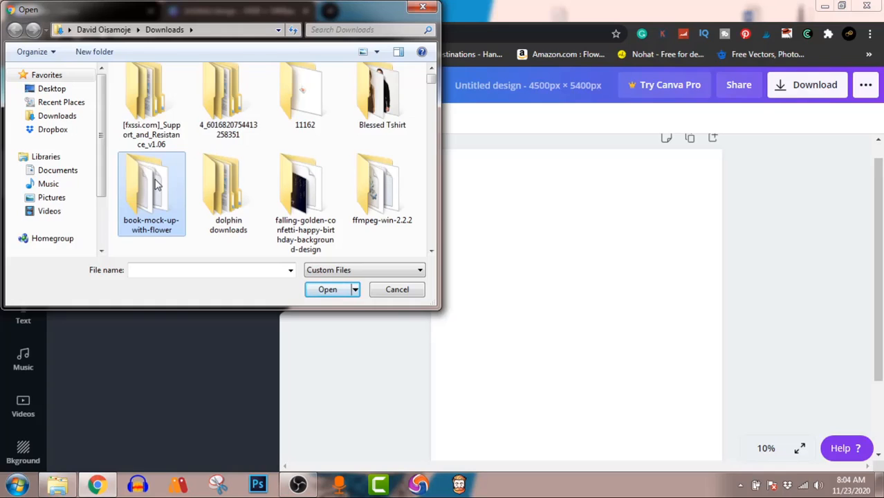
pyautogui.press('s')
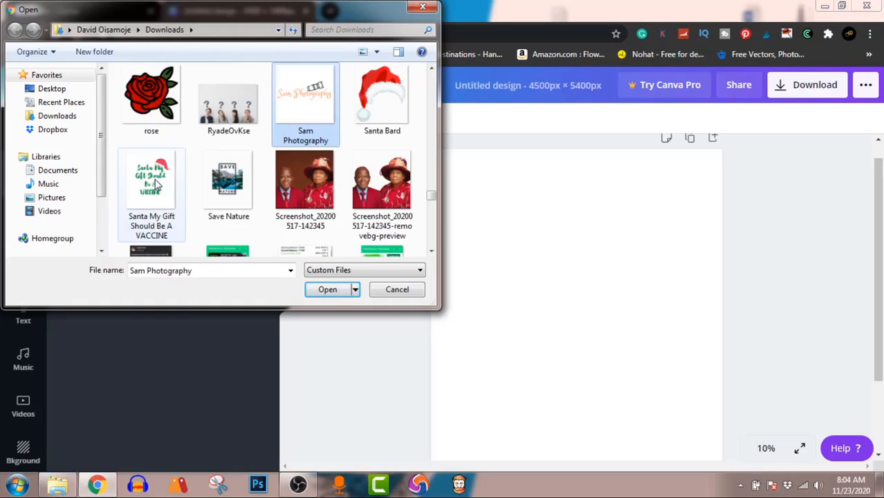
pyautogui.click(386, 93)
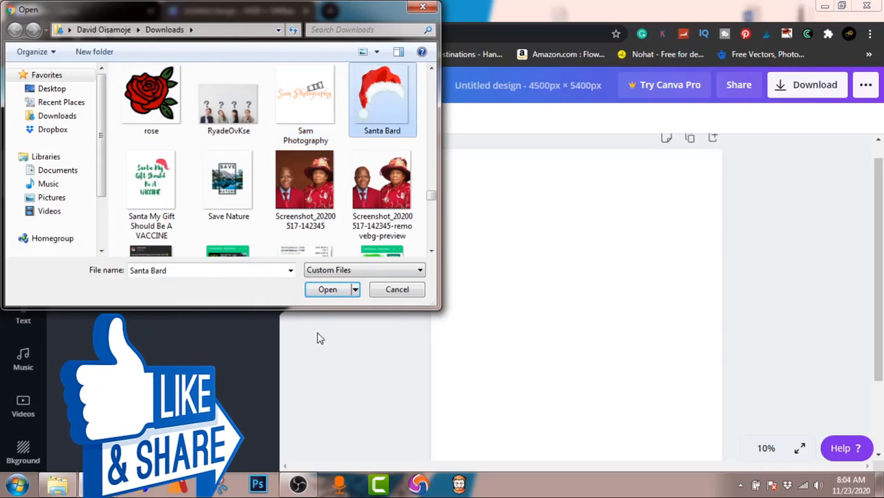
pyautogui.click(328, 290)
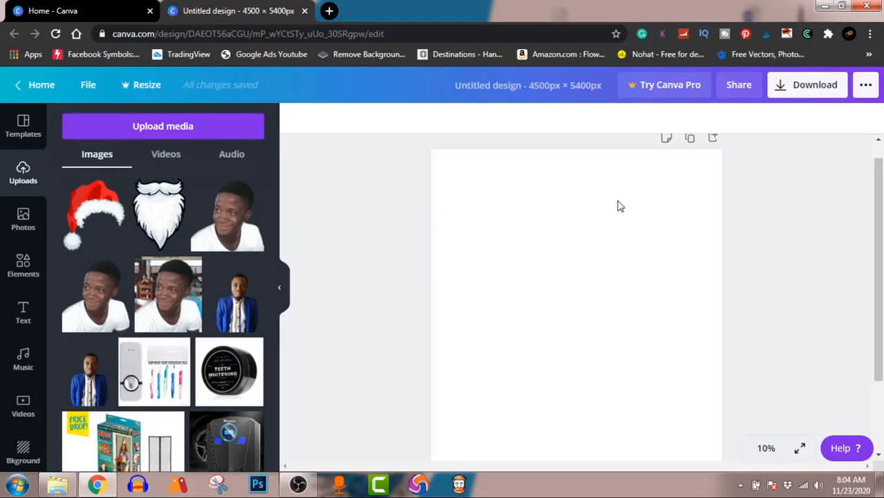
# Add the uploaded Santa hat to the page, shrink it, and place it left of centre in the page's upper half
pyautogui.click(94, 213)
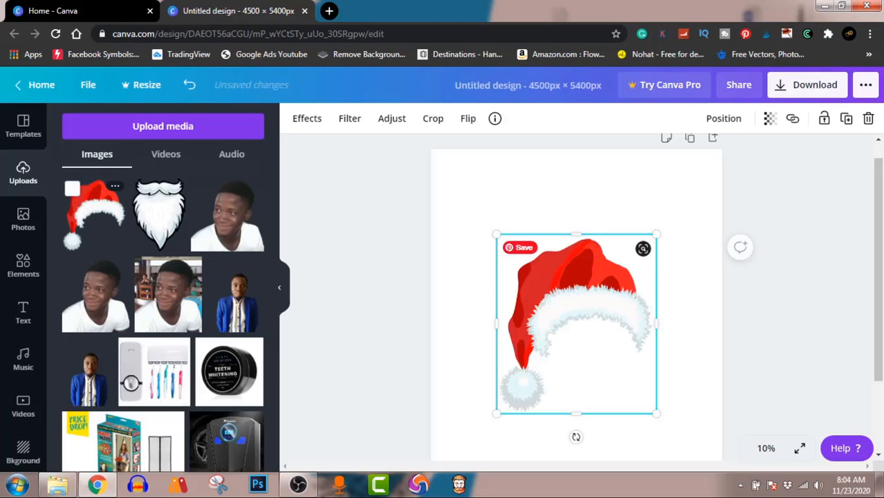
pyautogui.moveTo(592, 315); pyautogui.dragTo(579, 235)
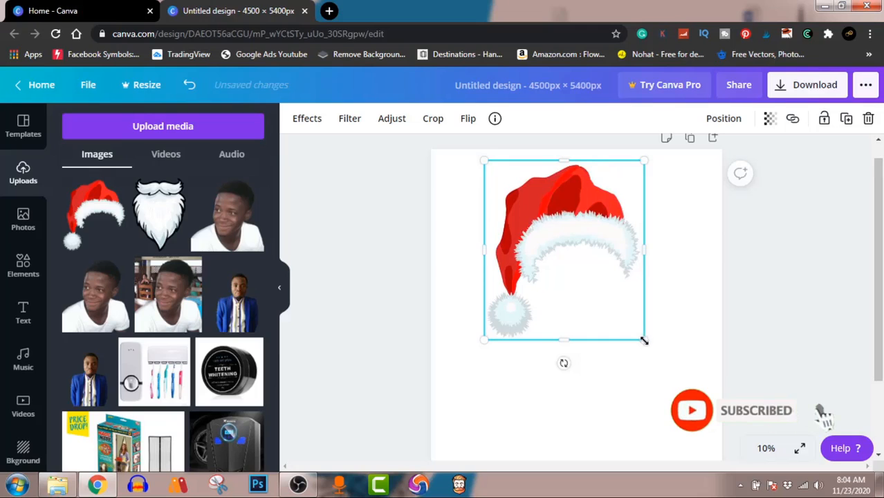
pyautogui.moveTo(643, 340); pyautogui.dragTo(588, 299)
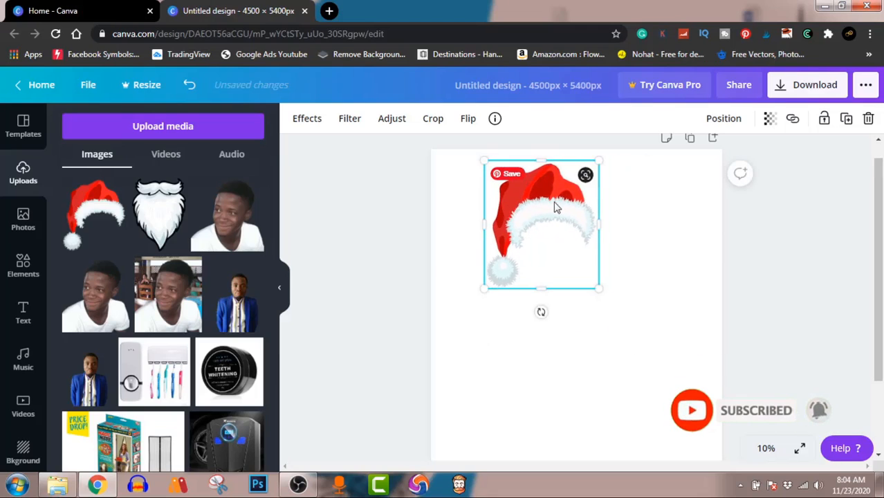
pyautogui.moveTo(556, 206); pyautogui.dragTo(527, 244)
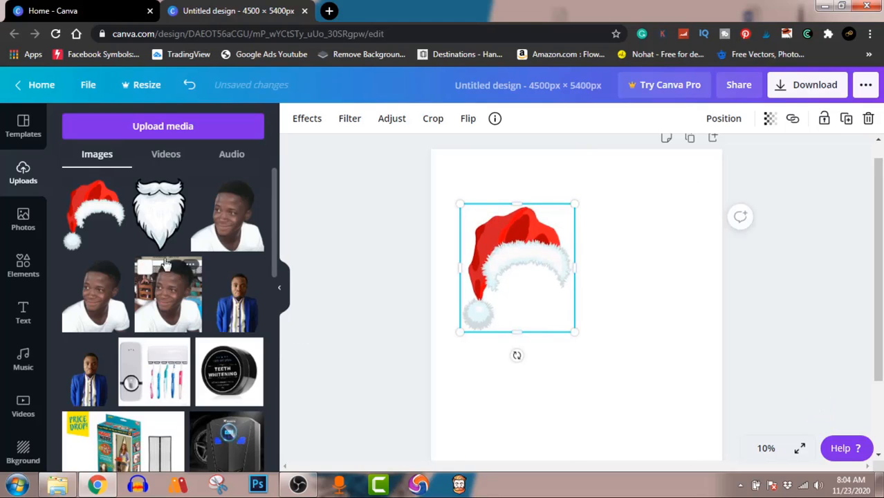
# Add the uploaded white beard to the page, shrink it to fit under the hat, and position it just below the hat
pyautogui.click(158, 220)
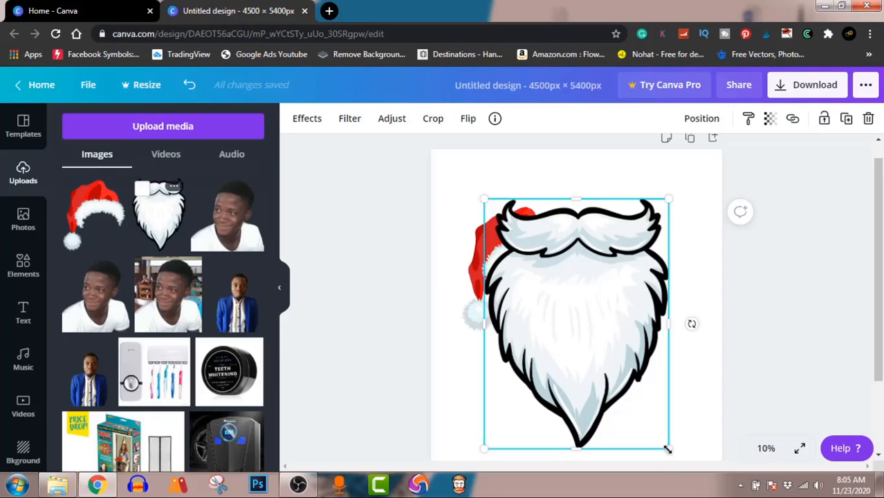
pyautogui.moveTo(668, 450); pyautogui.dragTo(548, 294)
pyautogui.moveTo(524, 239); pyautogui.dragTo(533, 360)
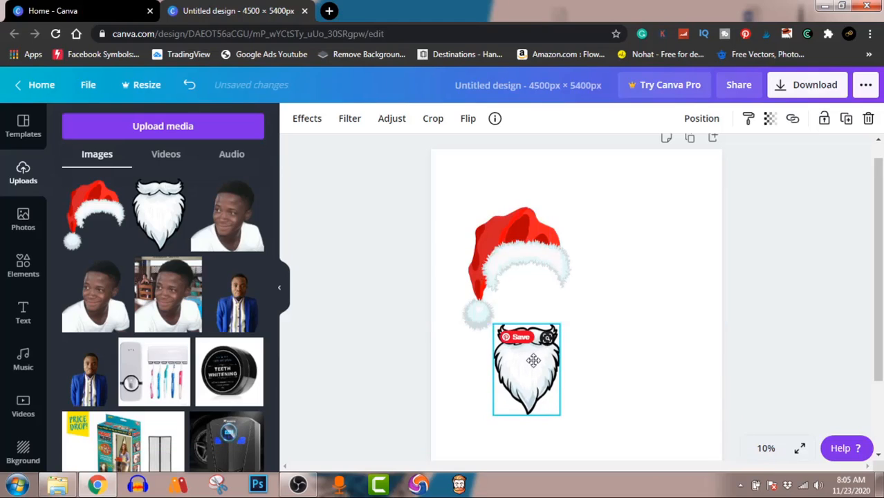
pyautogui.click(774, 288)
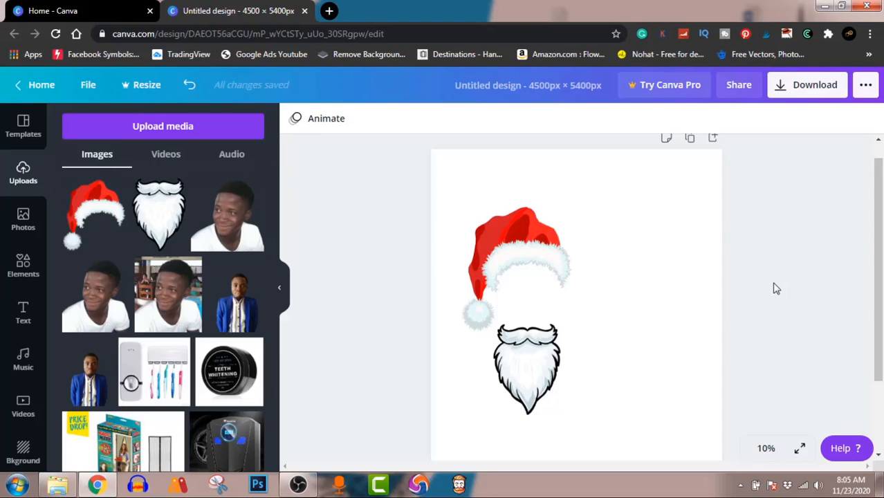
pyautogui.moveTo(543, 360); pyautogui.dragTo(543, 368)
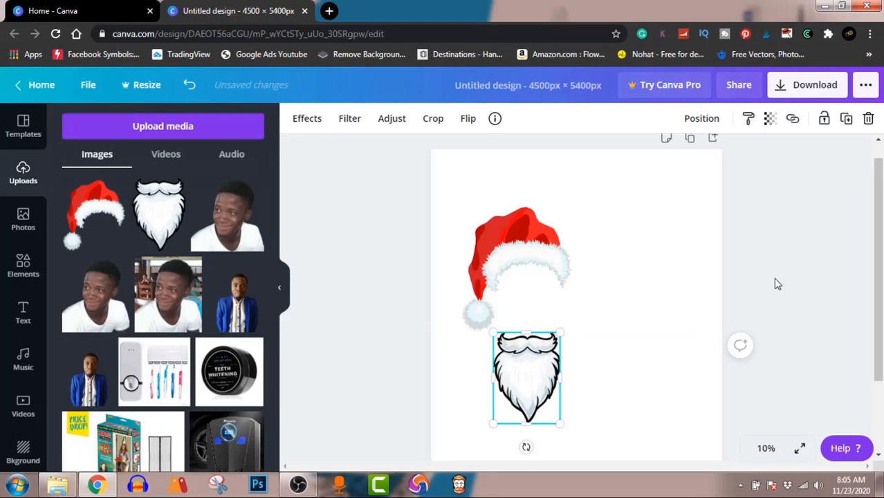
pyautogui.click(797, 275)
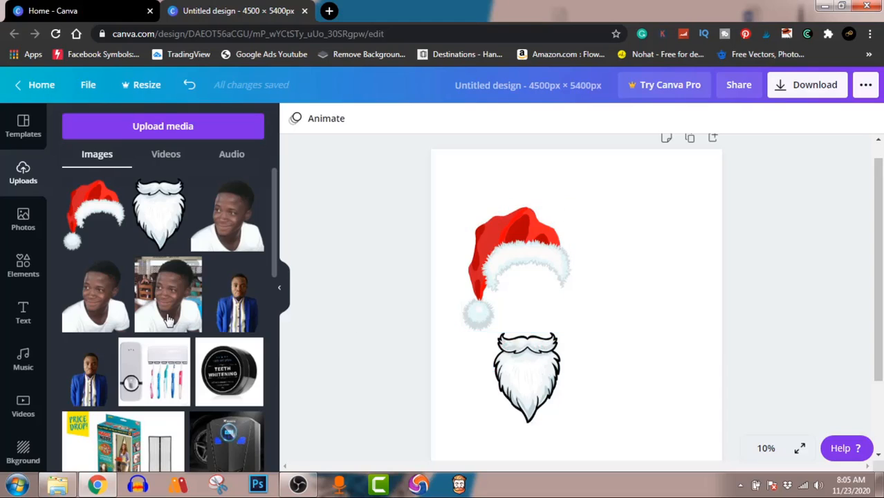
# Search the elements library for "mask"
pyautogui.click(26, 277)
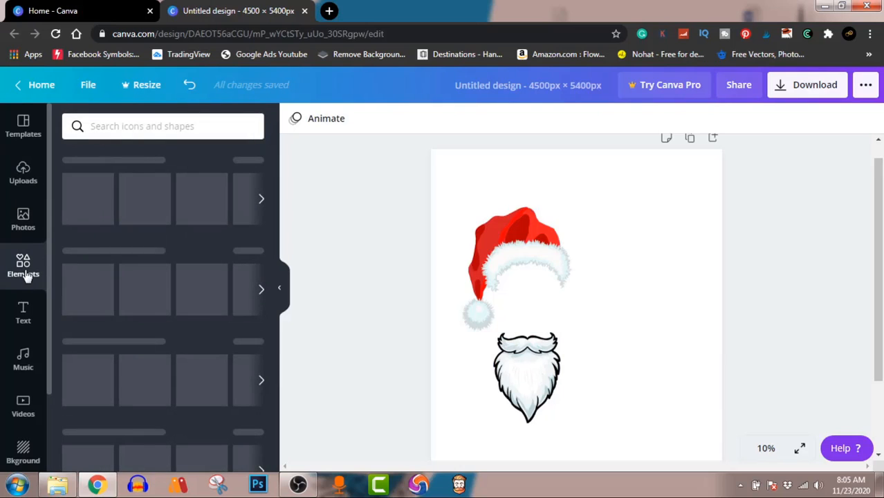
pyautogui.click(148, 123)
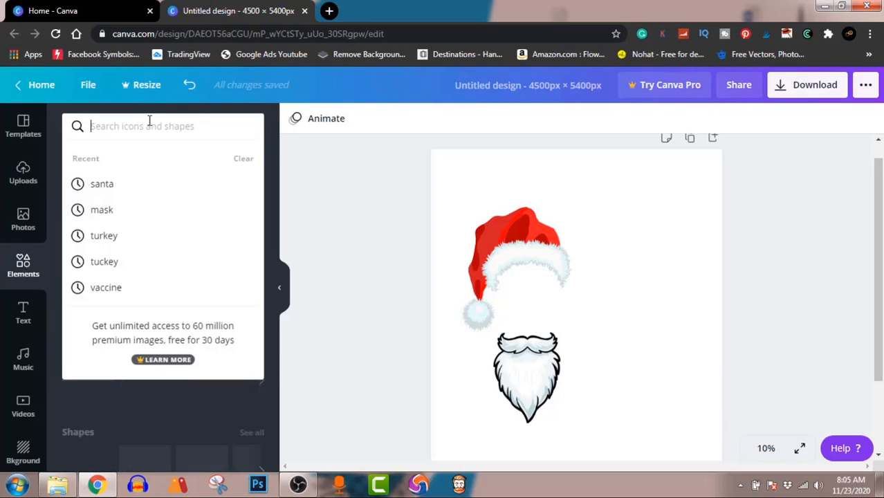
pyautogui.click(103, 209)
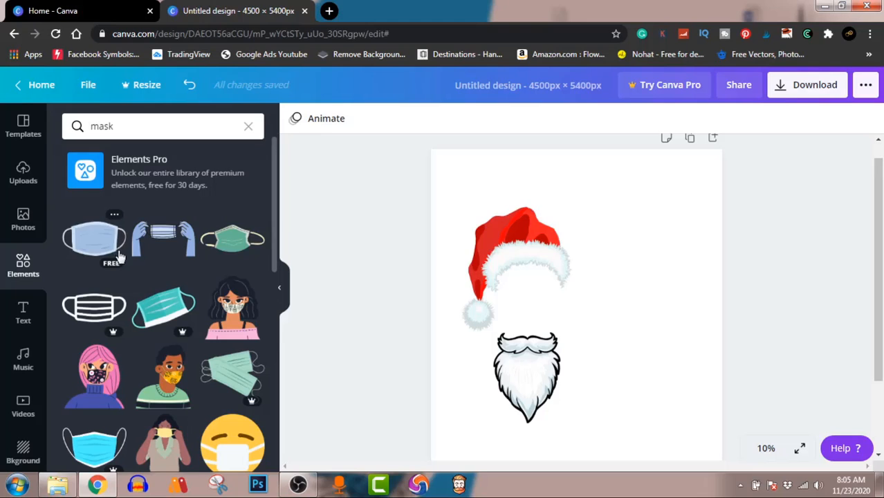
# Find the blue pleated face mask with a thick black outline among the mask results and add it to the page
pyautogui.scroll(-4, 119, 256)
pyautogui.scroll(-2, 119, 256)
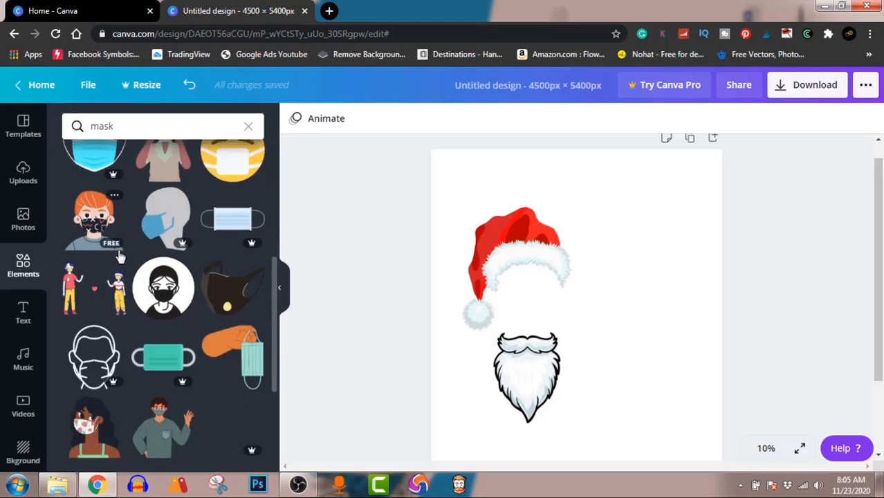
pyautogui.scroll(-3, 119, 256)
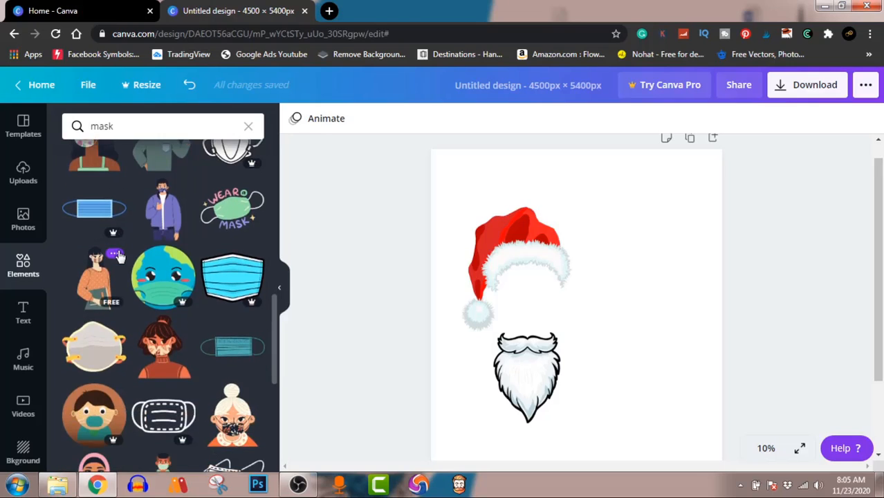
pyautogui.scroll(-1, 119, 256)
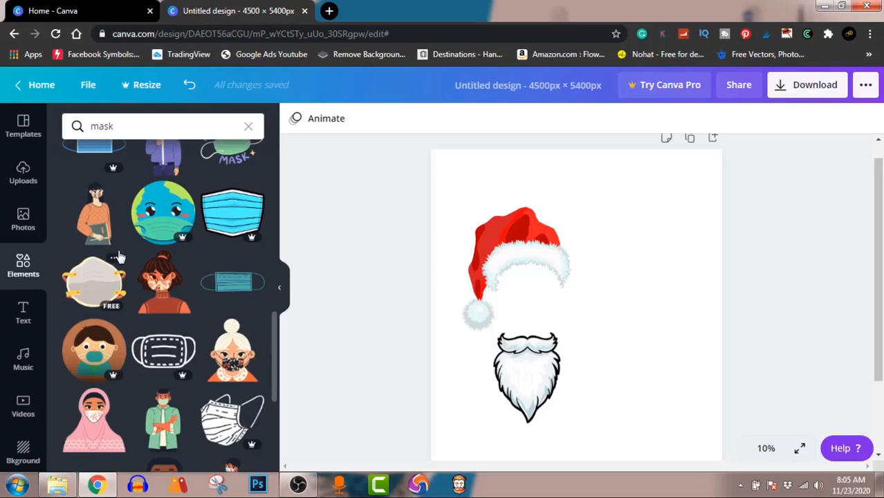
pyautogui.scroll(-3, 119, 256)
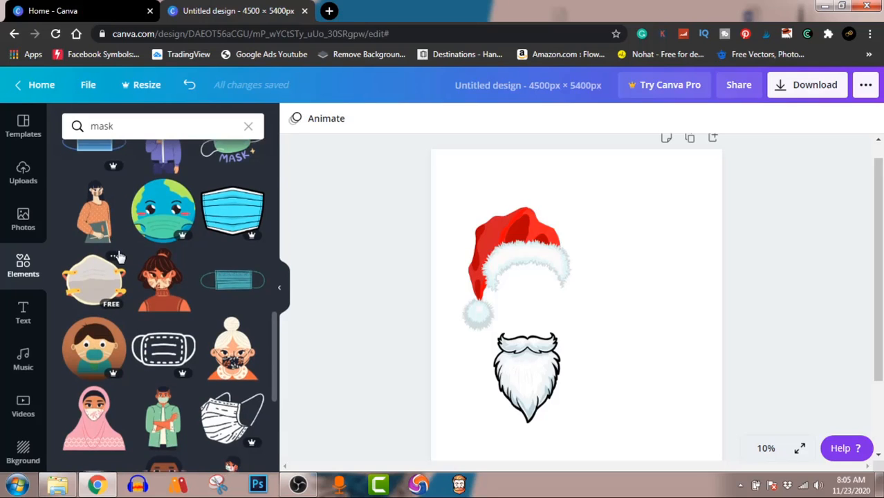
pyautogui.scroll(-5, 119, 256)
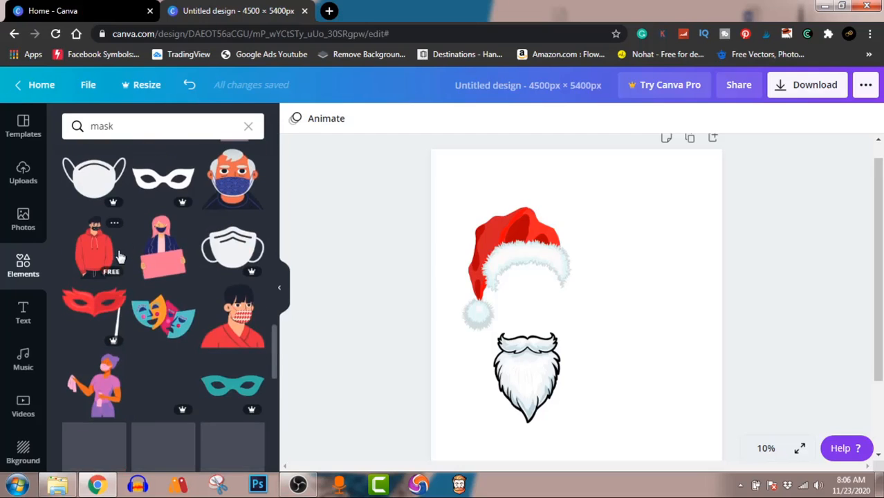
pyautogui.scroll(-2, 119, 256)
pyautogui.scroll(-4, 119, 256)
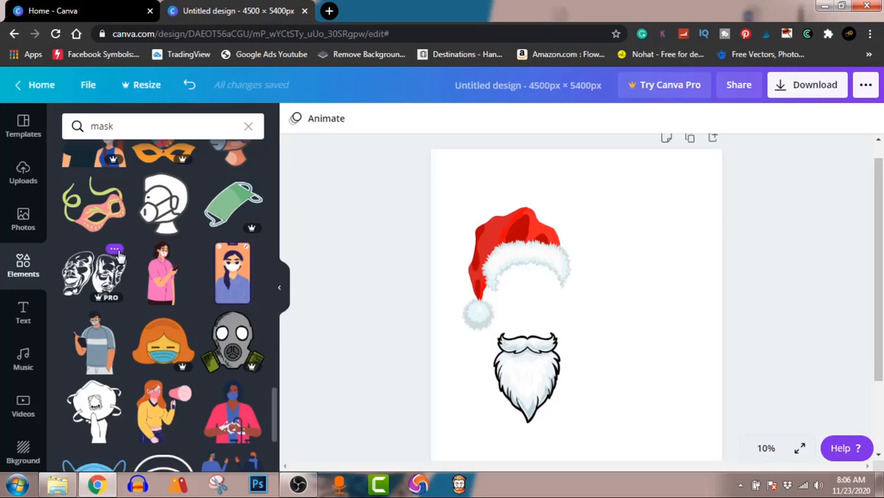
pyautogui.scroll(-3, 119, 256)
pyautogui.scroll(-2, 119, 256)
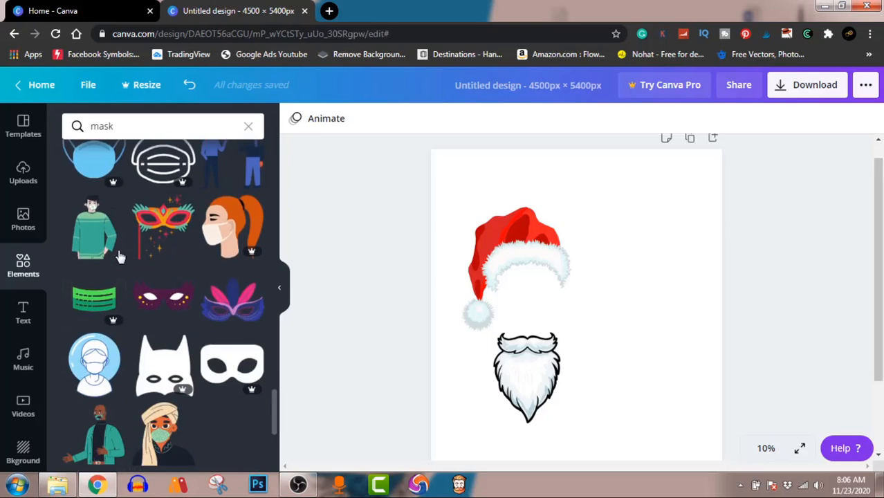
pyautogui.scroll(-2, 119, 256)
pyautogui.scroll(-1, 119, 256)
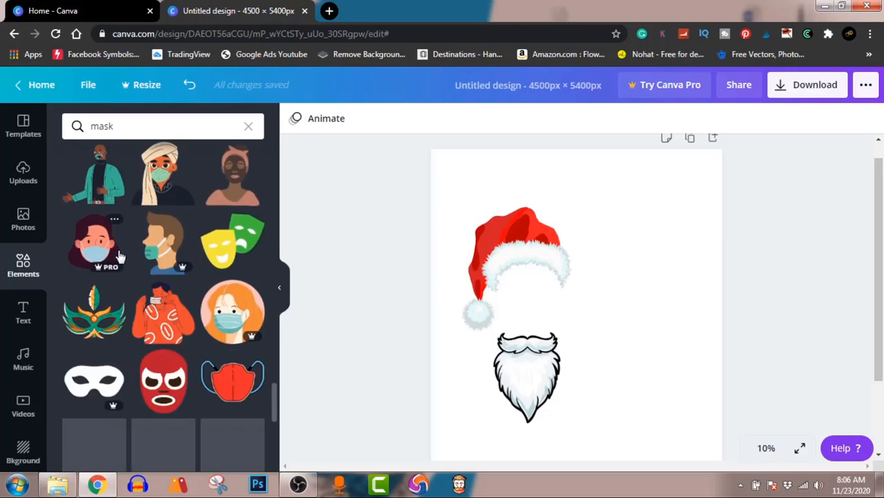
pyautogui.scroll(-2, 119, 256)
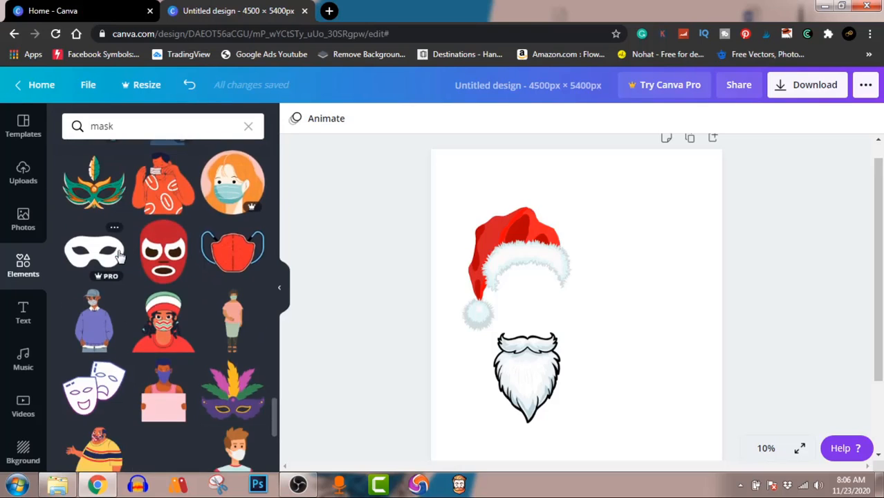
pyautogui.scroll(5, 119, 256)
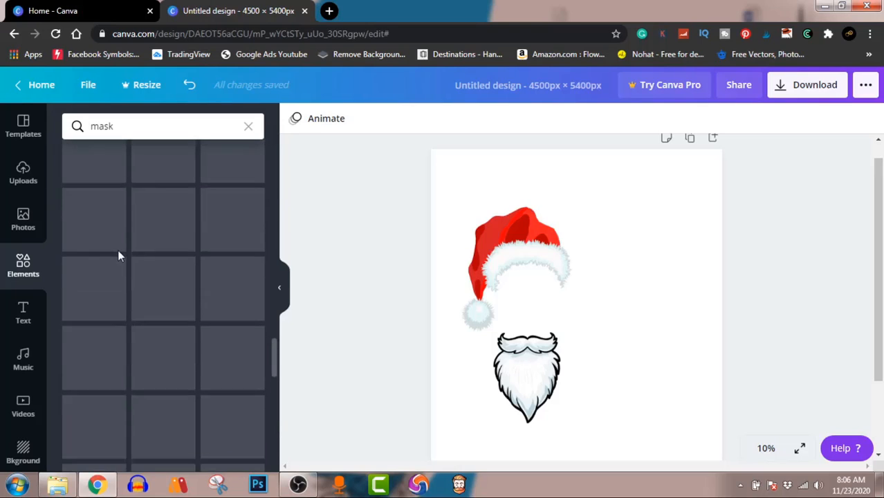
pyautogui.scroll(3, 118, 256)
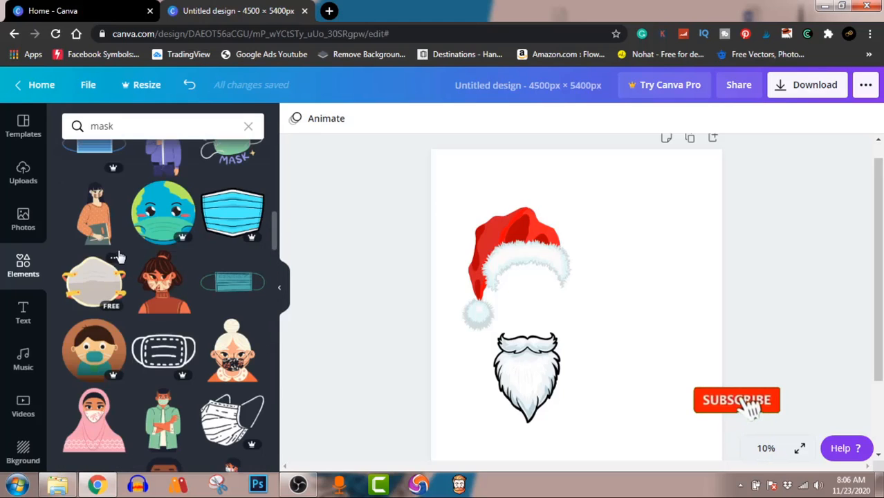
pyautogui.click(229, 220)
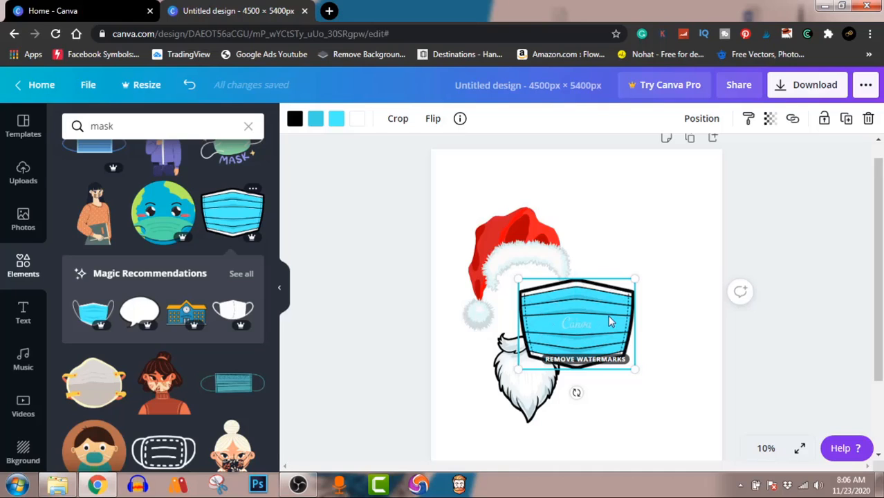
# Compare black, grey and red for the mask's light-blue fabric, and recolour it with the pale grey-blue from the beard's photo colours
pyautogui.click(337, 121)
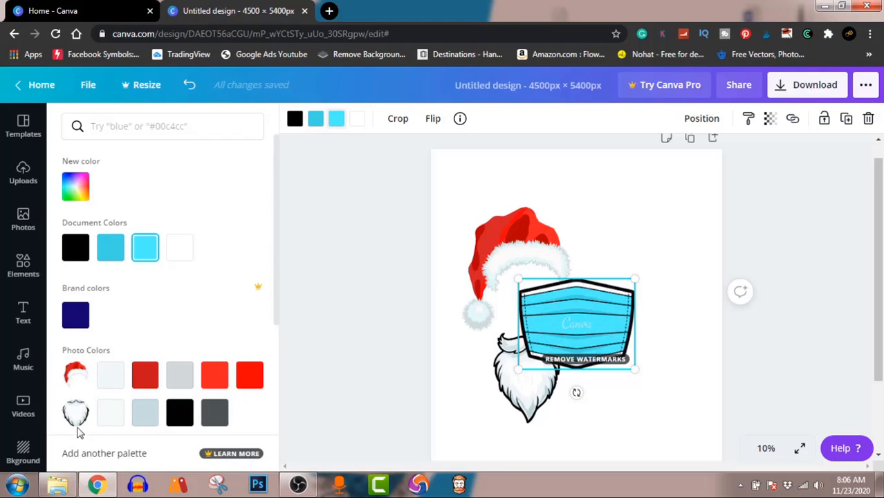
pyautogui.click(145, 415)
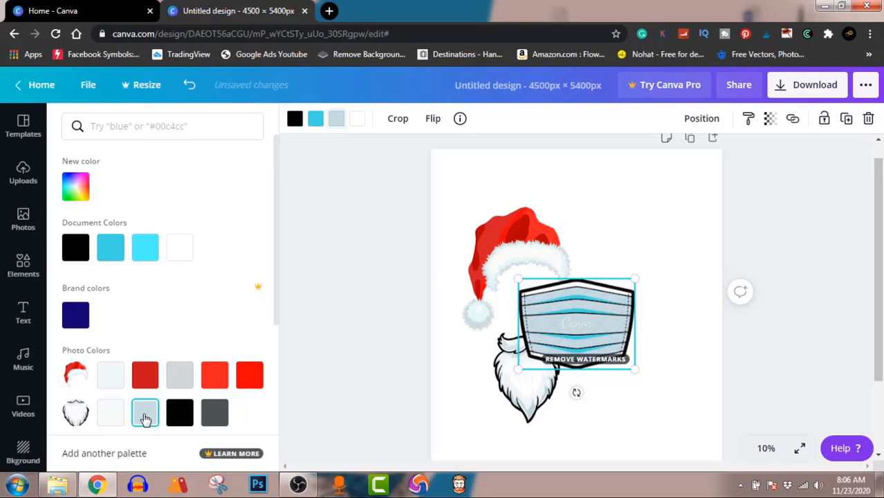
pyautogui.click(180, 417)
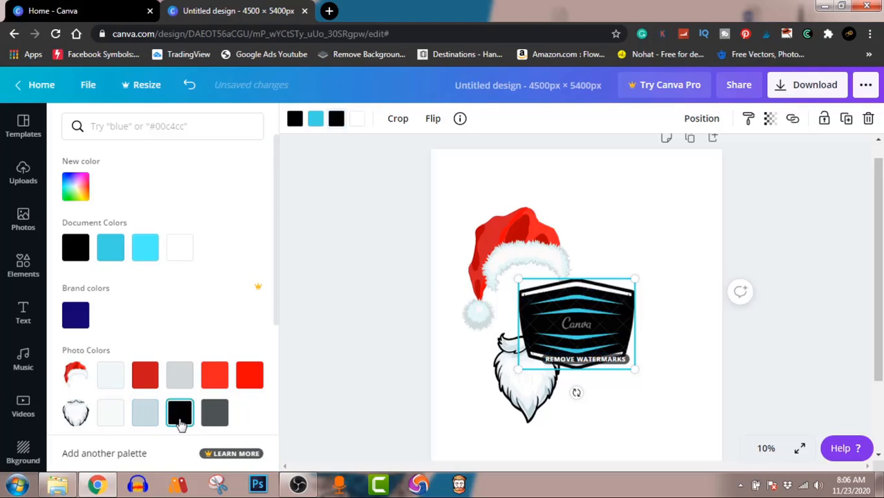
pyautogui.click(214, 415)
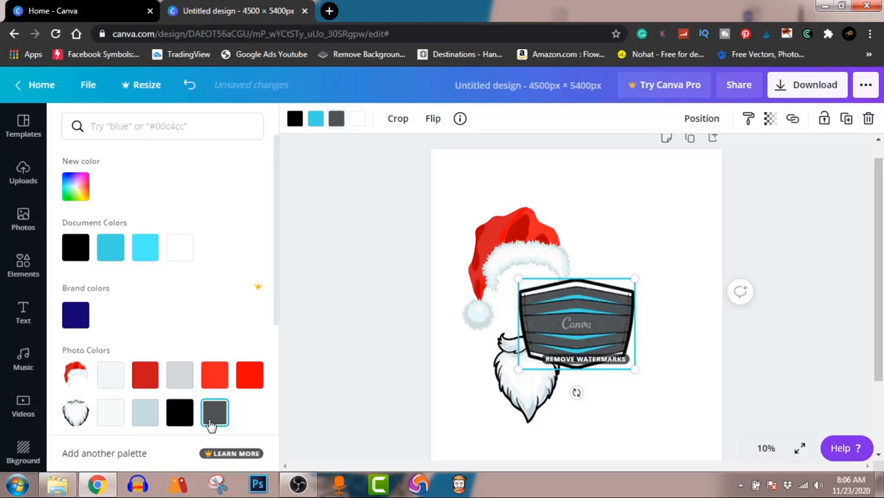
pyautogui.click(146, 413)
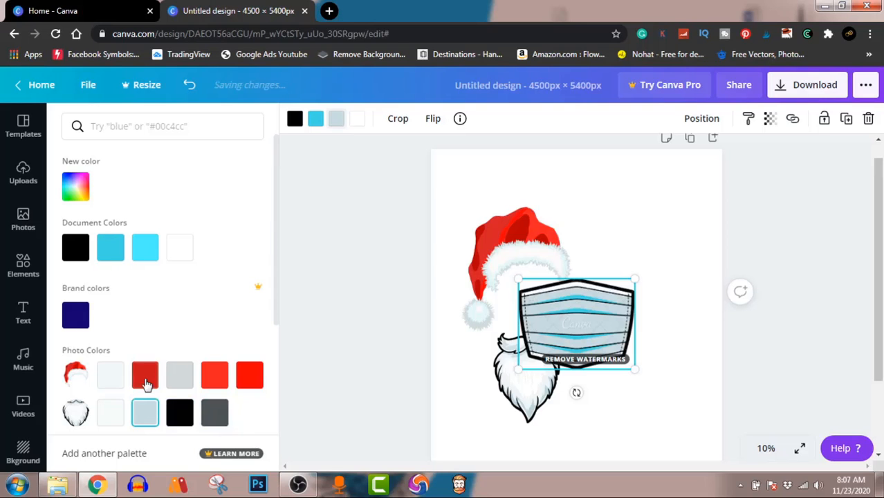
pyautogui.click(145, 380)
pyautogui.click(180, 379)
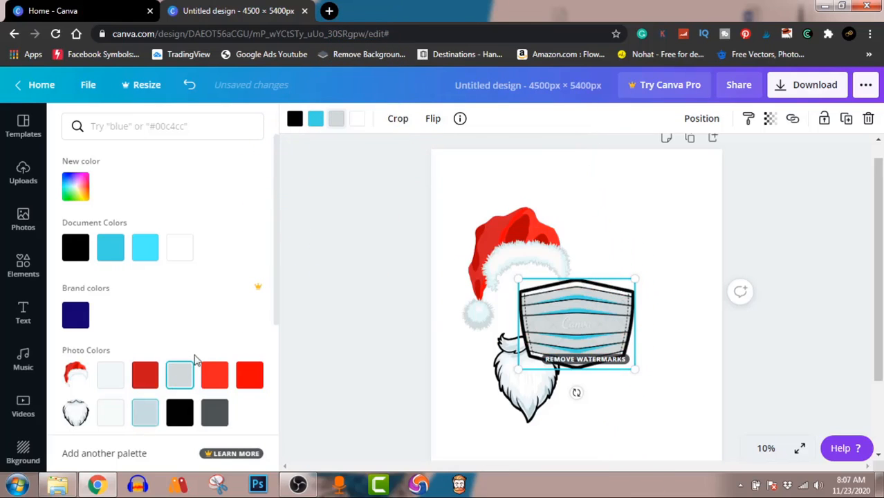
pyautogui.click(213, 375)
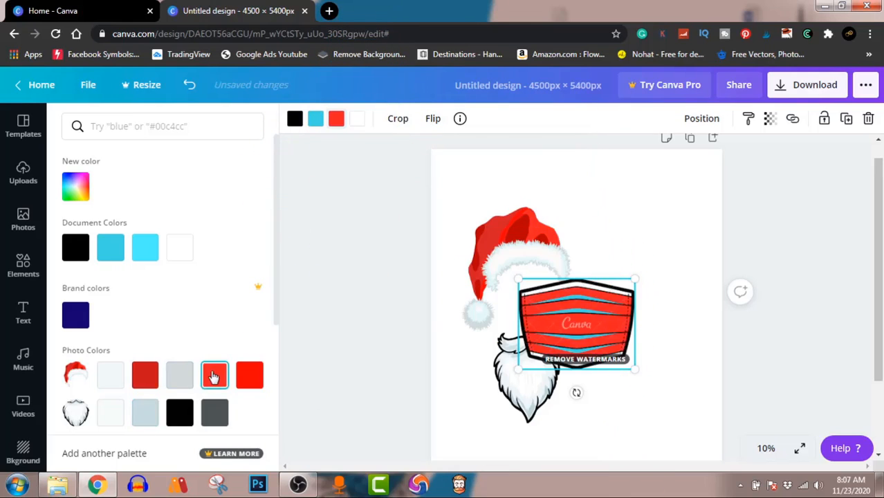
pyautogui.click(180, 376)
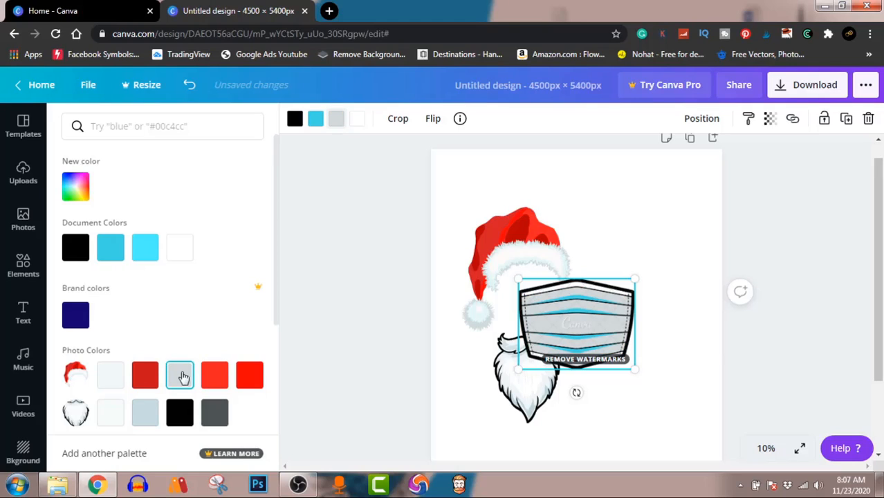
pyautogui.click(145, 412)
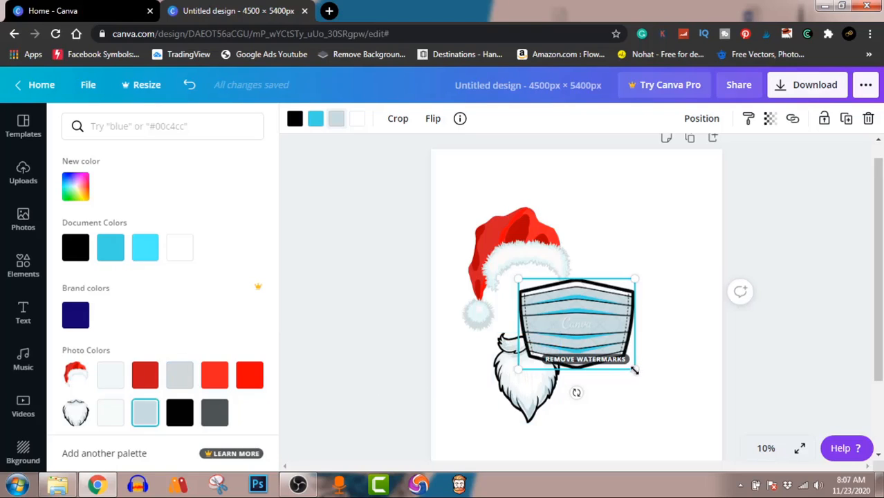
# Shrink the mask to nearly the beard's width and place it between the Santa hat and the moustache
pyautogui.moveTo(634, 370); pyautogui.dragTo(575, 331)
pyautogui.moveTo(559, 300); pyautogui.dragTo(537, 306)
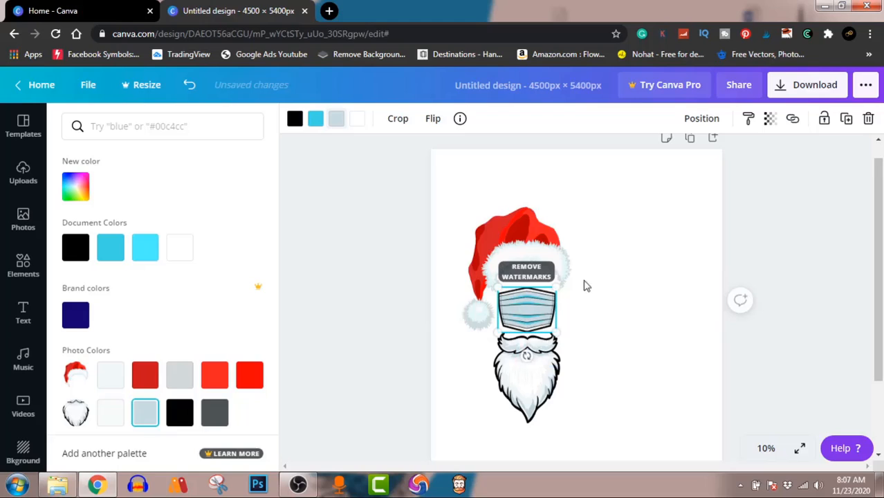
pyautogui.click(781, 277)
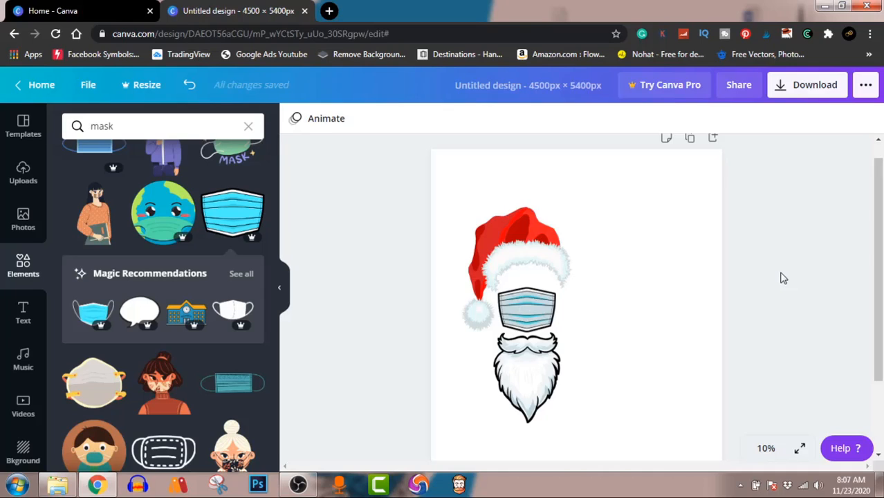
# Nudge the mask slightly down until its lower edge meets the top of the moustache
pyautogui.click(536, 315)
pyautogui.press('Down')
pyautogui.press('Down')
pyautogui.press('Down')
pyautogui.press('Down')
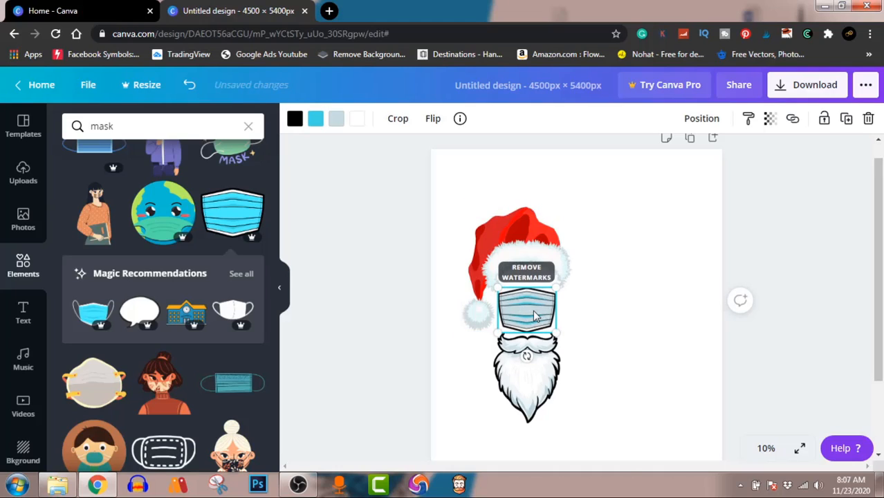
pyautogui.press('Down')
pyautogui.press('Down')
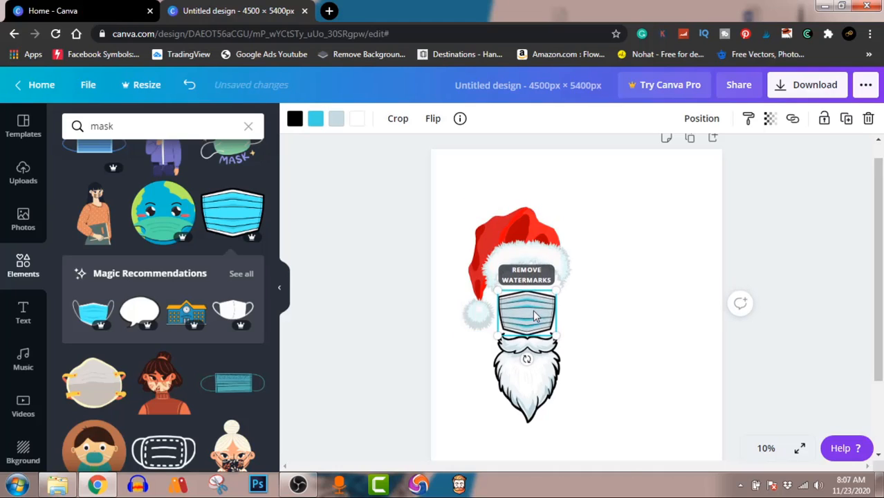
pyautogui.click(813, 209)
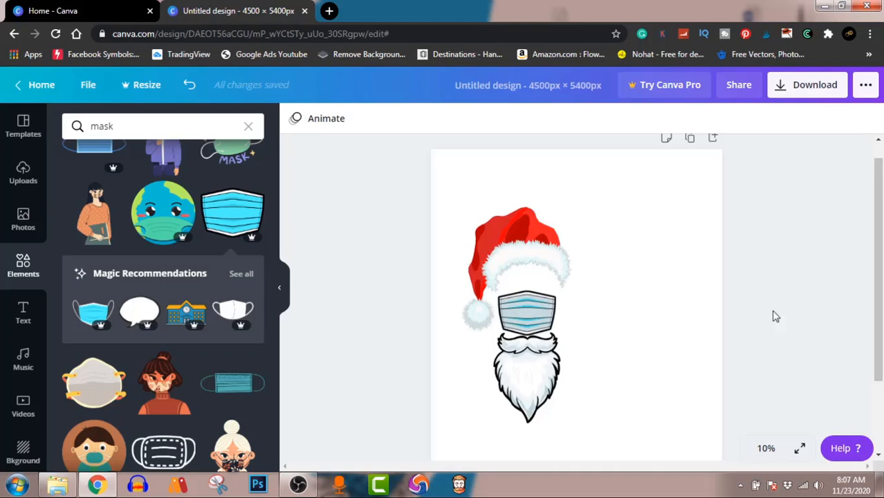
# Group the Santa hat, face mask and beard into one object
pyautogui.scroll(-1, 774, 312)
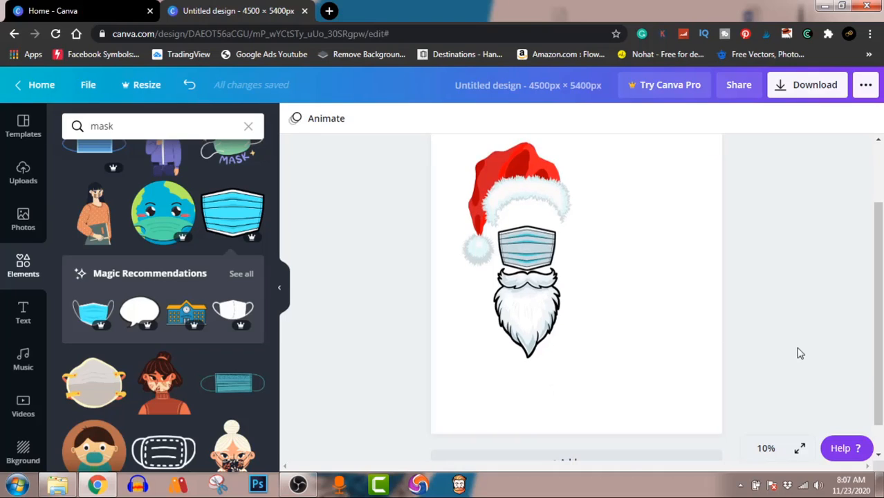
pyautogui.scroll(1, 801, 353)
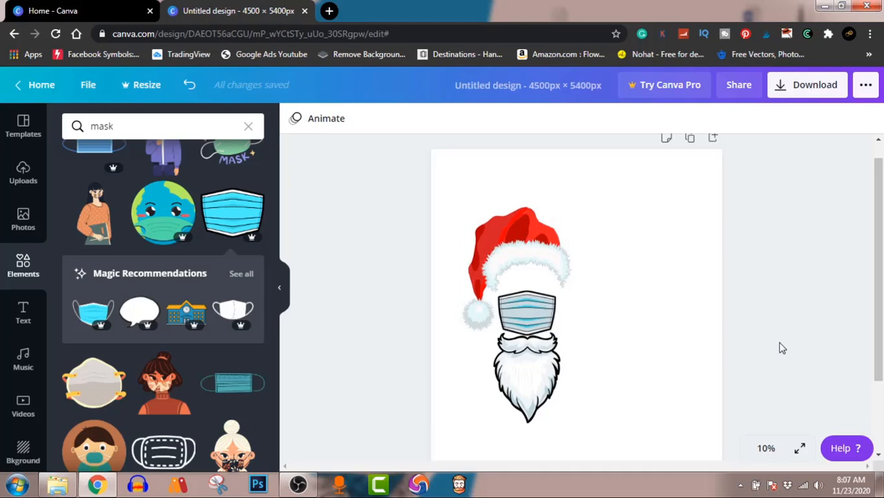
pyautogui.hotkey('ctrl', 'a')
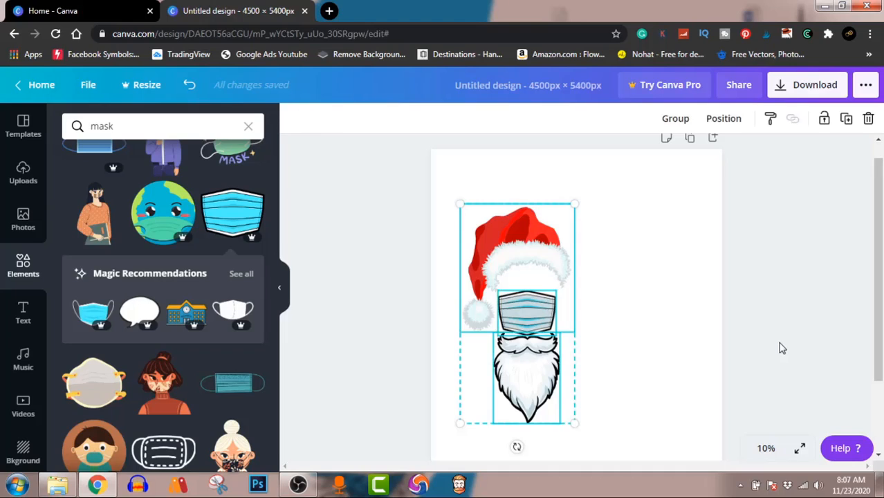
pyautogui.click(683, 122)
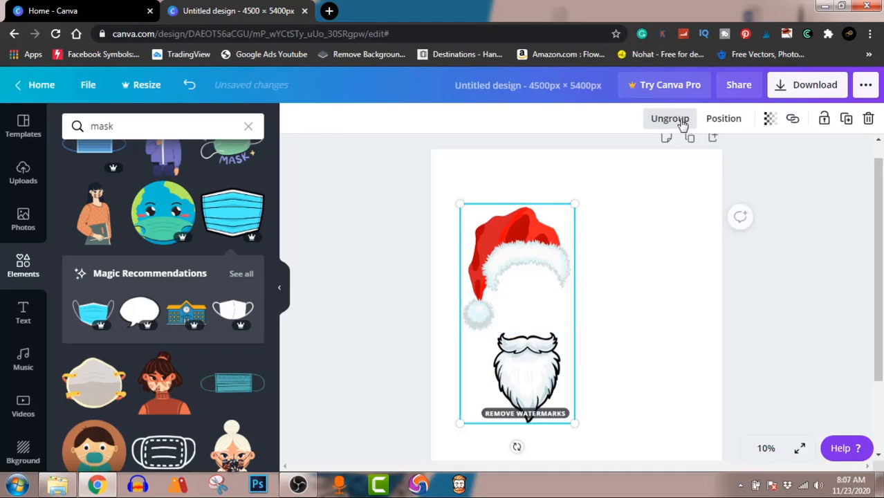
pyautogui.click(830, 277)
# Move the grouped artwork slightly down and to the left, and ungroup it into separate hat, mask and beard
pyautogui.moveTo(519, 303)
pyautogui.mouseDown()
pyautogui.moveTo(561, 313)
pyautogui.moveTo(518, 298)
pyautogui.moveTo(504, 307)
pyautogui.moveTo(521, 310)
pyautogui.moveTo(513, 316)
pyautogui.mouseUp()
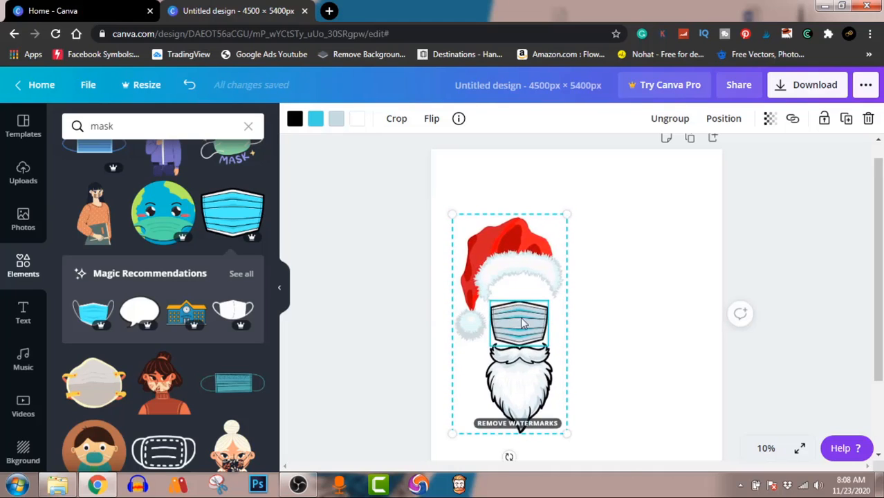
pyautogui.rightClick(521, 258)
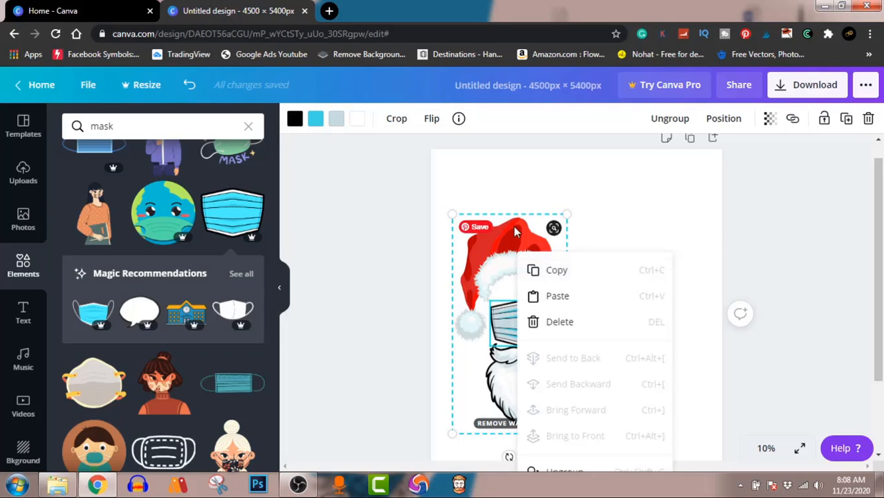
pyautogui.click(514, 226)
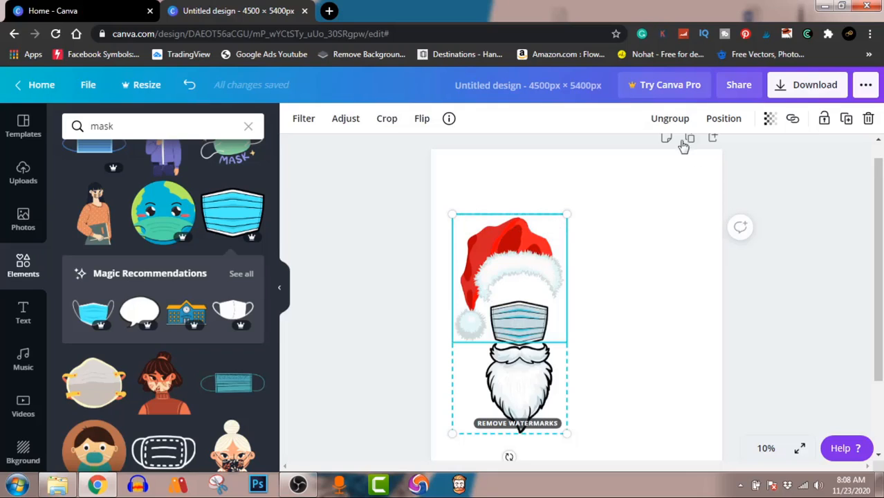
pyautogui.click(670, 119)
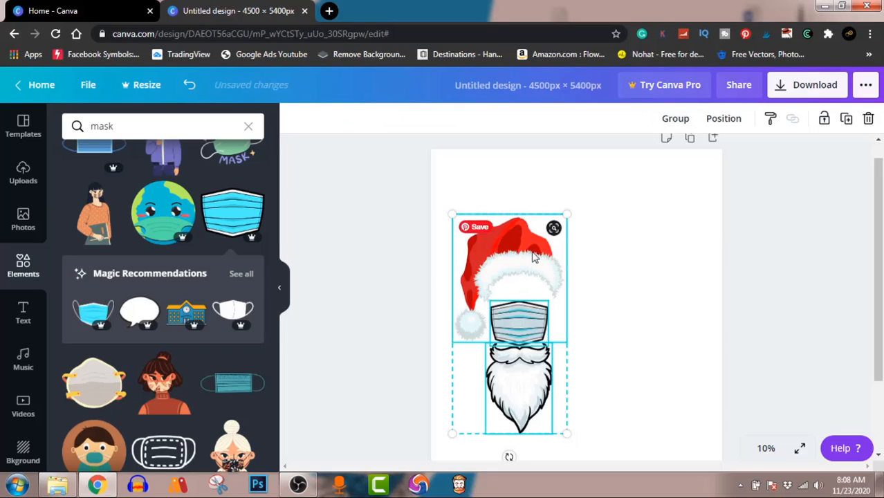
pyautogui.click(516, 191)
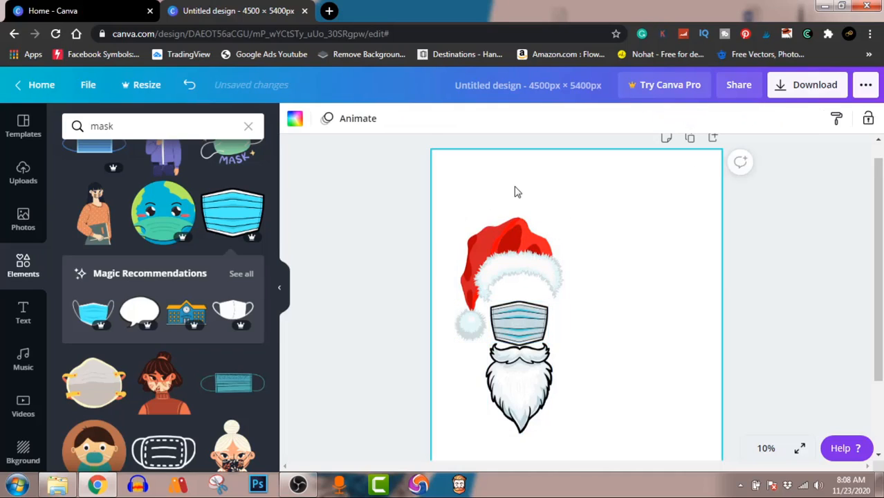
# Enlarge the Santa hat to about 1,965 x 2,202 px and shift it up and left to sit above the mask
pyautogui.click(522, 273)
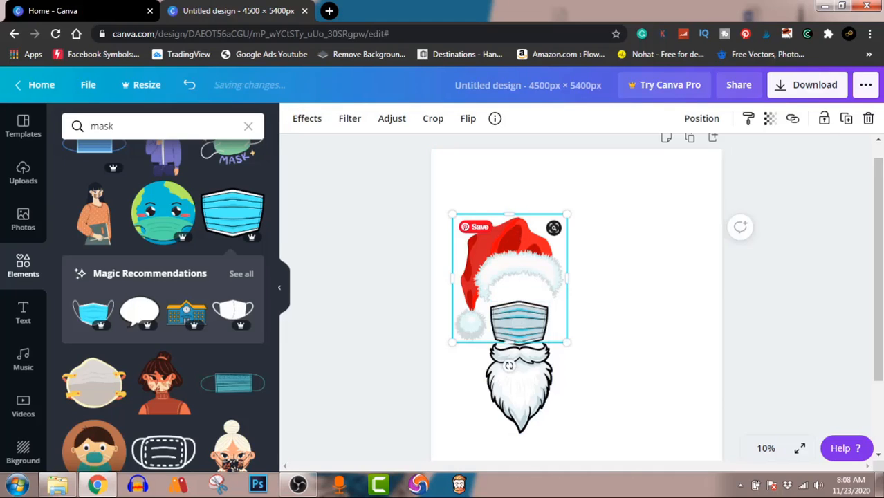
pyautogui.moveTo(567, 342); pyautogui.dragTo(579, 355)
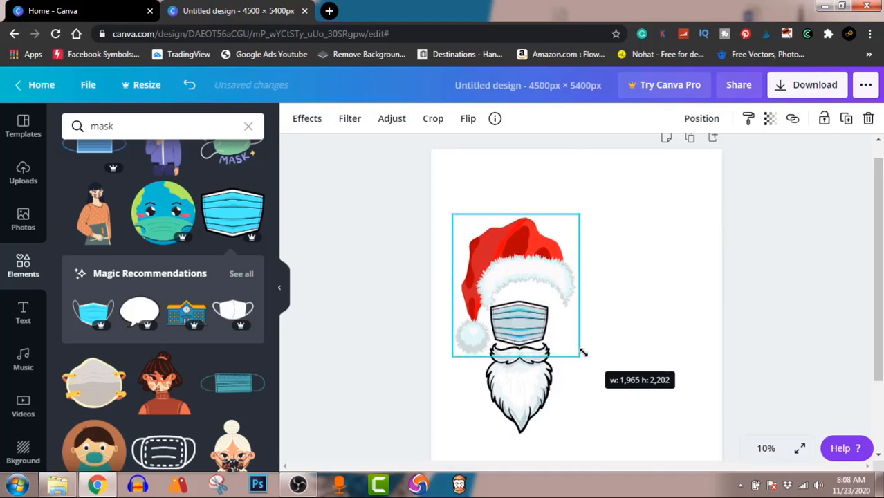
pyautogui.moveTo(517, 250); pyautogui.dragTo(507, 235)
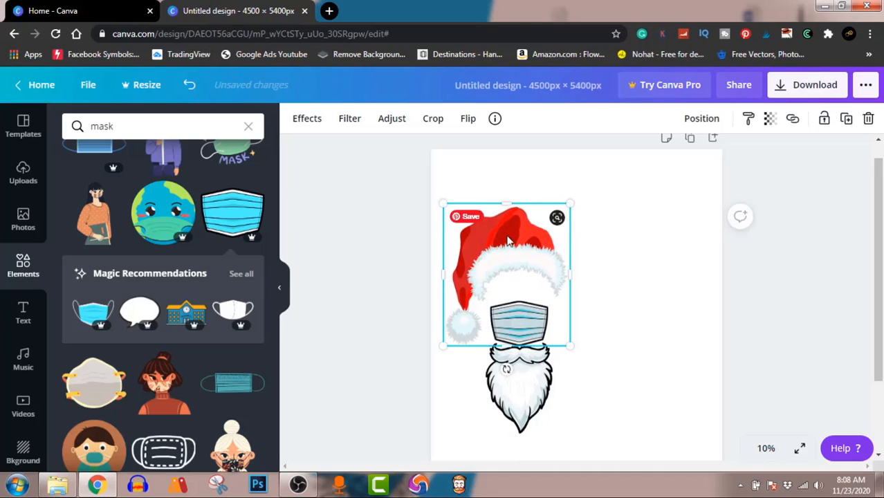
# Group the enlarged Santa hat, the mask and the beard back into one object
pyautogui.click(783, 296)
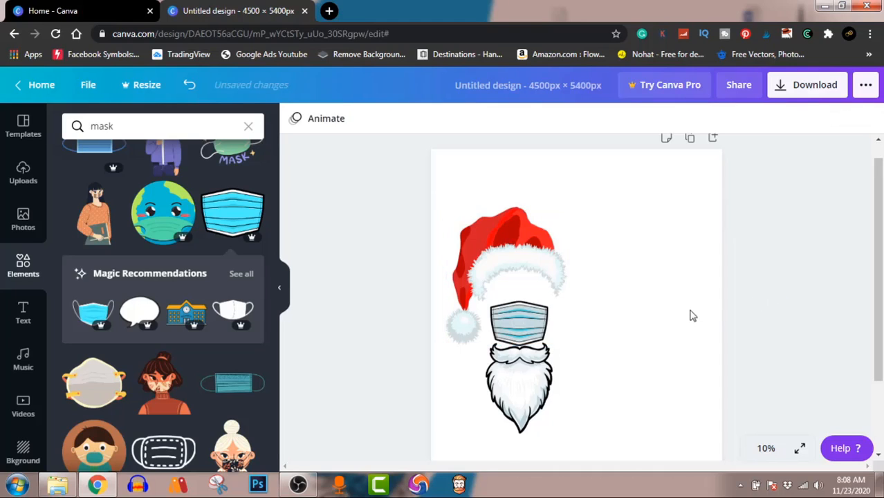
pyautogui.hotkey('ctrl', 'a')
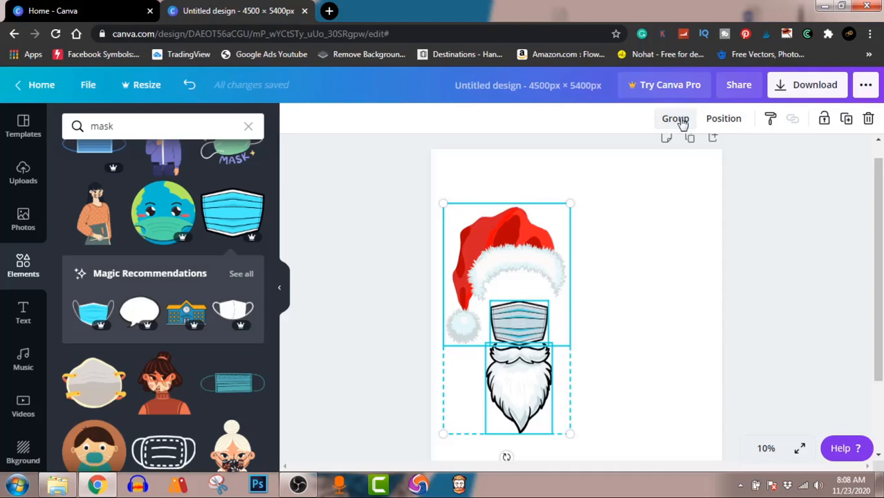
pyautogui.click(677, 118)
pyautogui.click(418, 240)
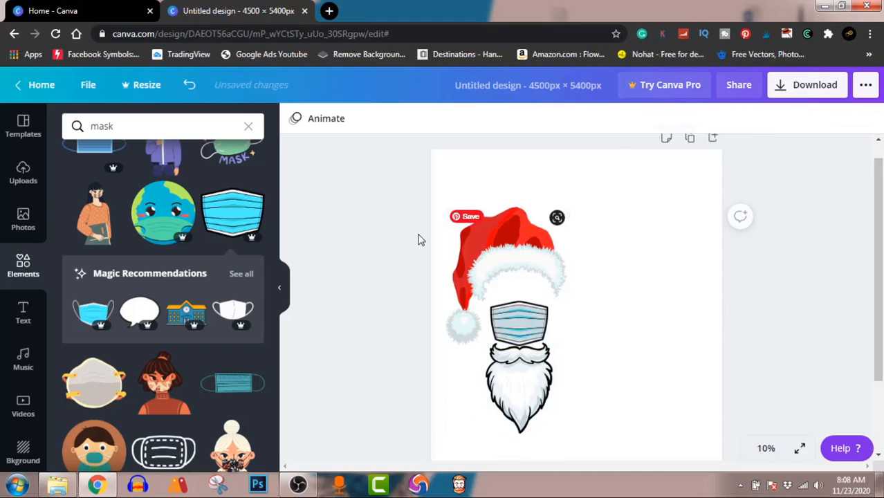
pyautogui.click(22, 313)
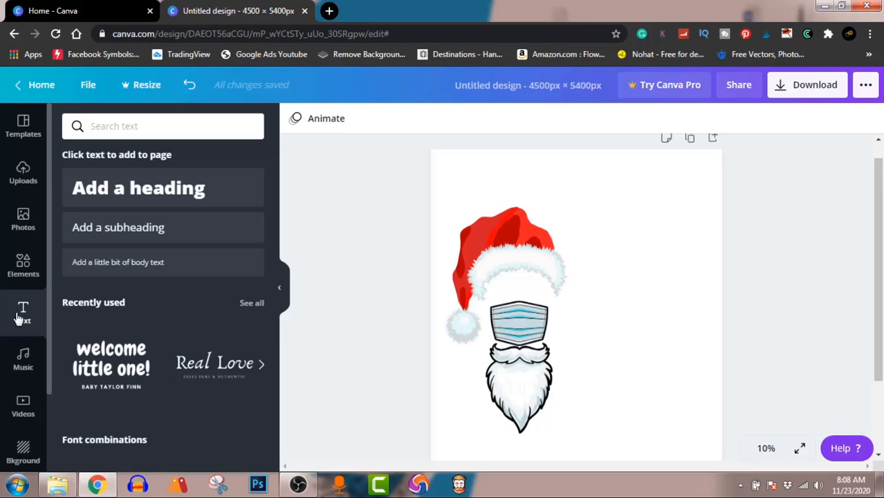
pyautogui.moveTo(122, 354)
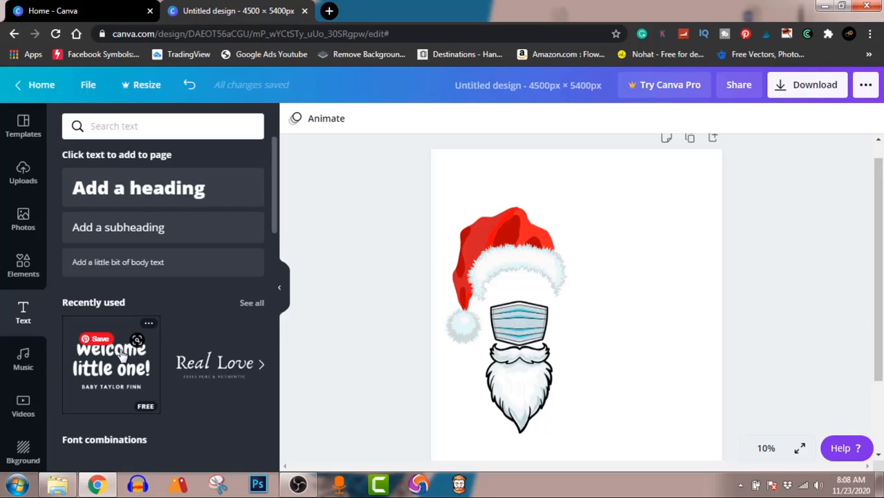
pyautogui.click(122, 354)
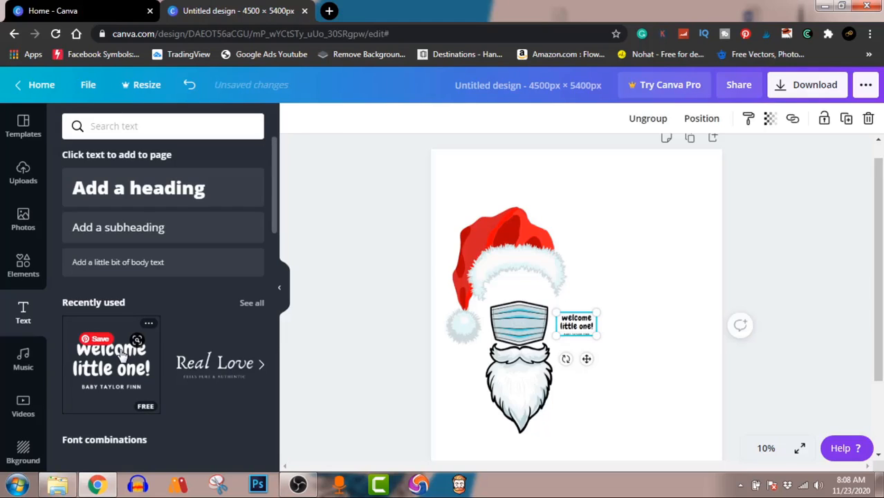
pyautogui.press('Delete')
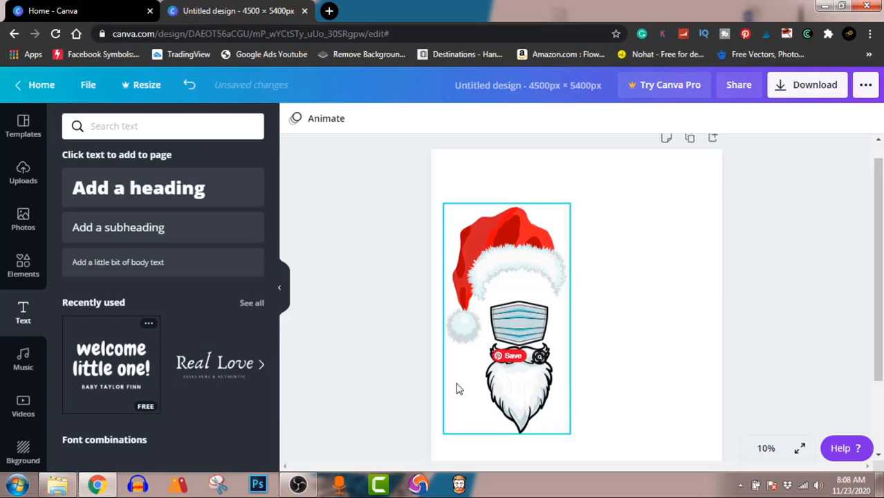
# Add the recently used "Real Love" text combination, enlarge it to fill the space beside the artwork, and move it up next to the hat's brim
pyautogui.moveTo(220, 372)
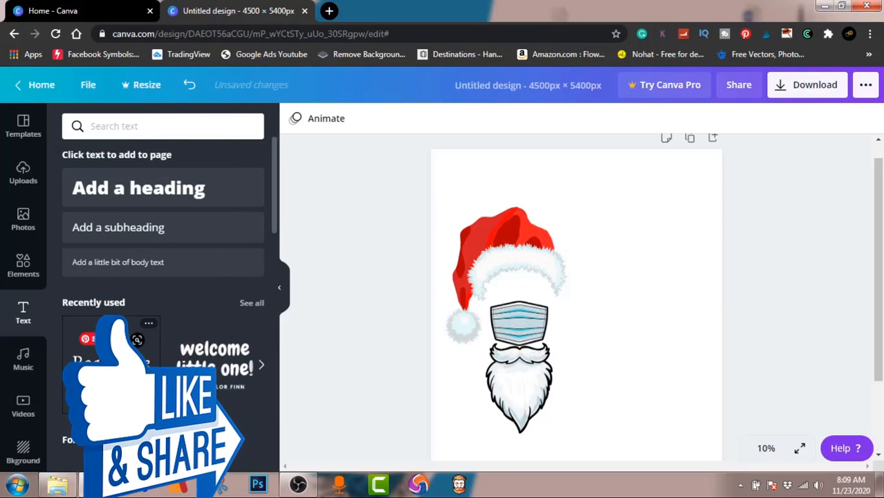
pyautogui.click(111, 360)
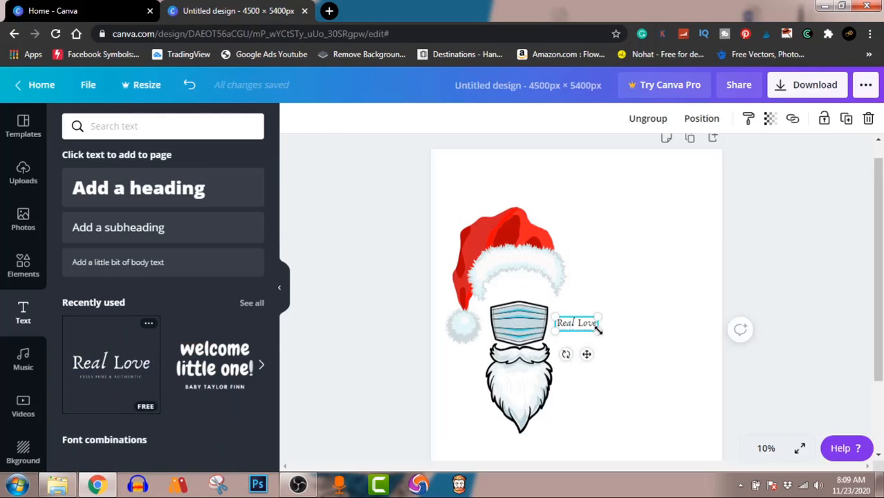
pyautogui.moveTo(599, 332); pyautogui.dragTo(705, 374)
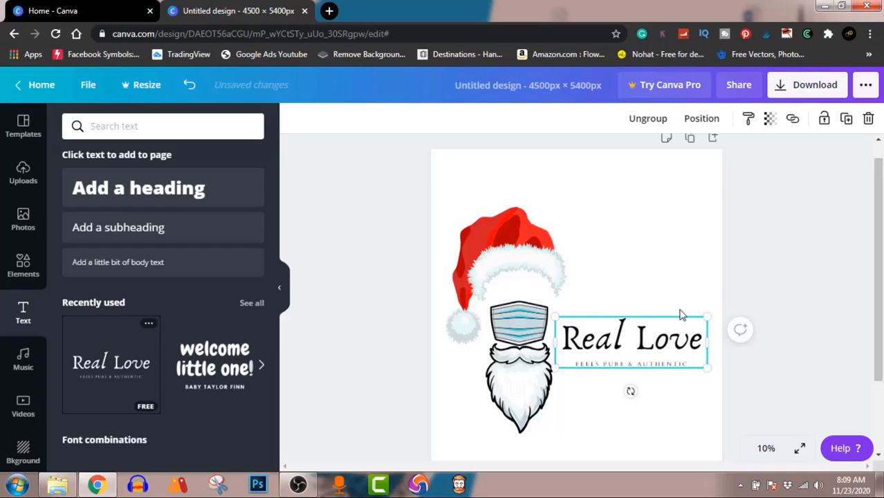
pyautogui.moveTo(681, 310); pyautogui.dragTo(677, 293)
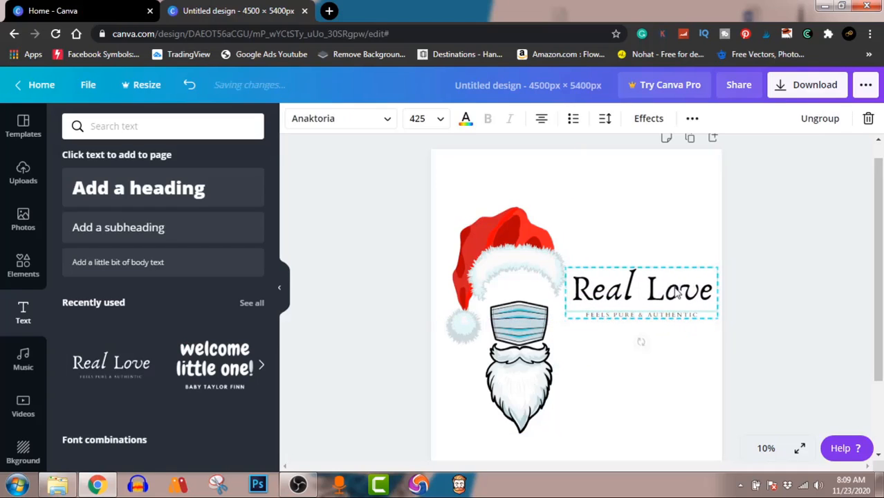
# Ungroup the "Real Love" text combination and delete its small "Feels pure & authentic" line
pyautogui.click(827, 119)
pyautogui.click(809, 249)
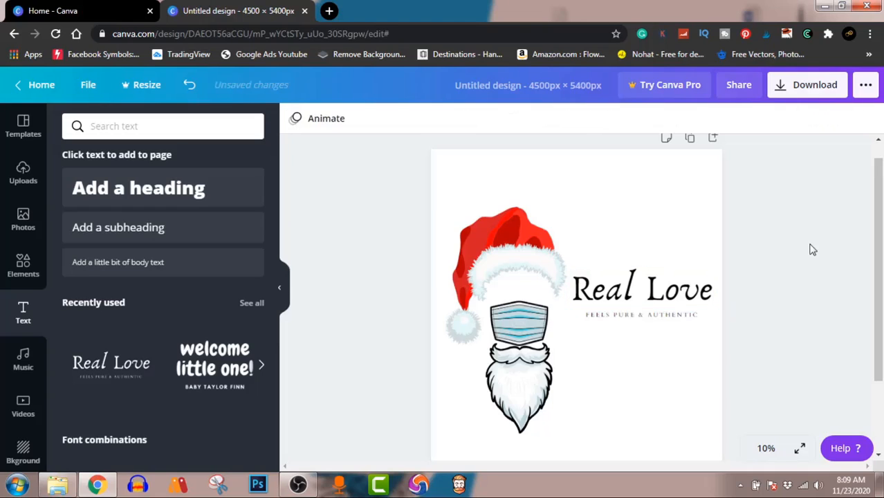
pyautogui.click(685, 317)
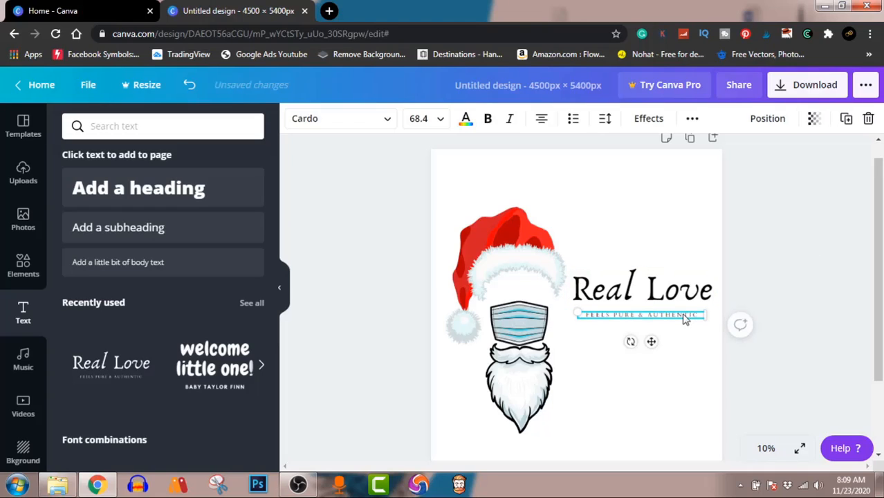
pyautogui.press('Delete')
# Compare the document's bright light blue and pale grey-blue on the "Real Love" heading, and colour it bright light blue
pyautogui.click(662, 296)
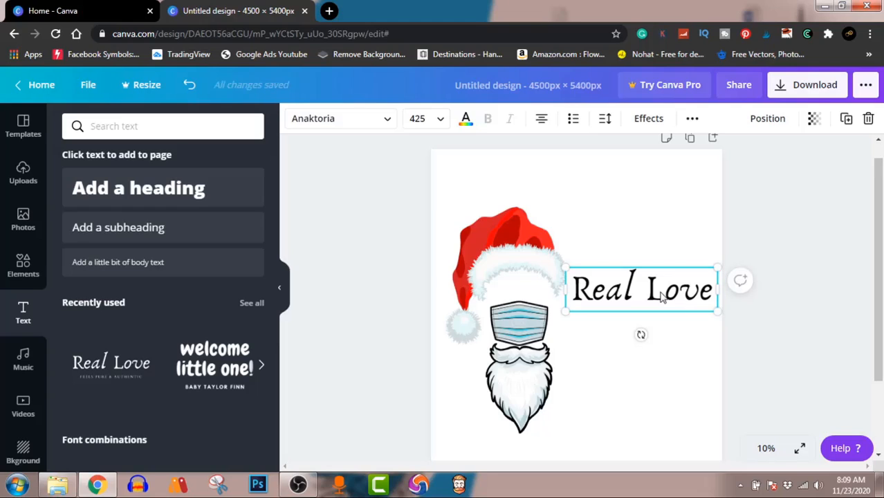
pyautogui.click(466, 120)
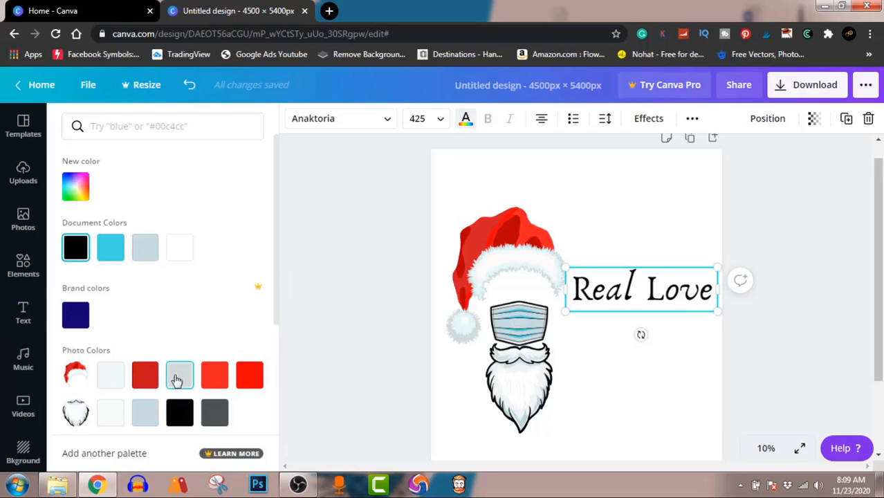
pyautogui.click(103, 258)
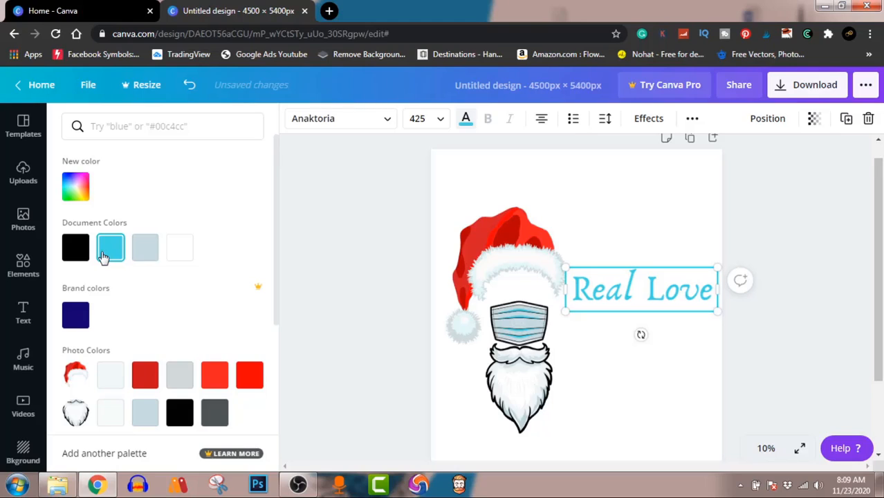
pyautogui.click(148, 254)
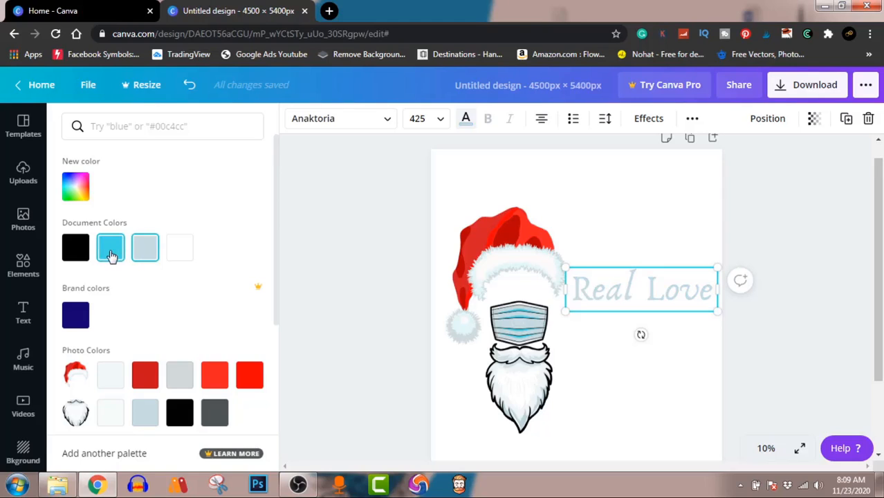
pyautogui.click(111, 255)
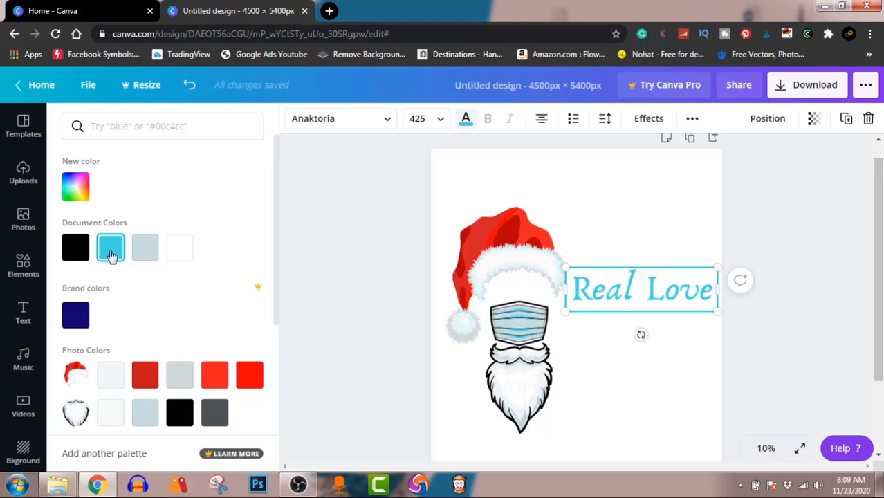
# Replace the "Real Love" heading text with "The New" and "Santa" on two separate lines
pyautogui.doubleClick(638, 290)
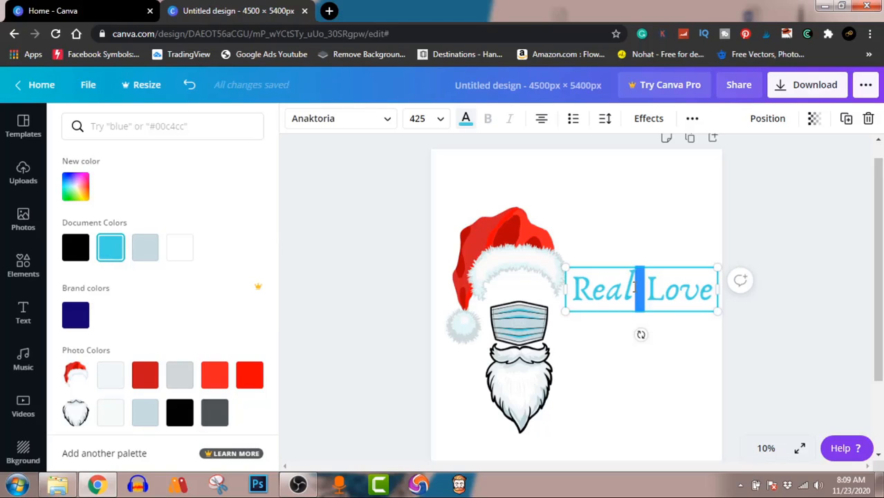
pyautogui.hotkey('ctrl', 'a')
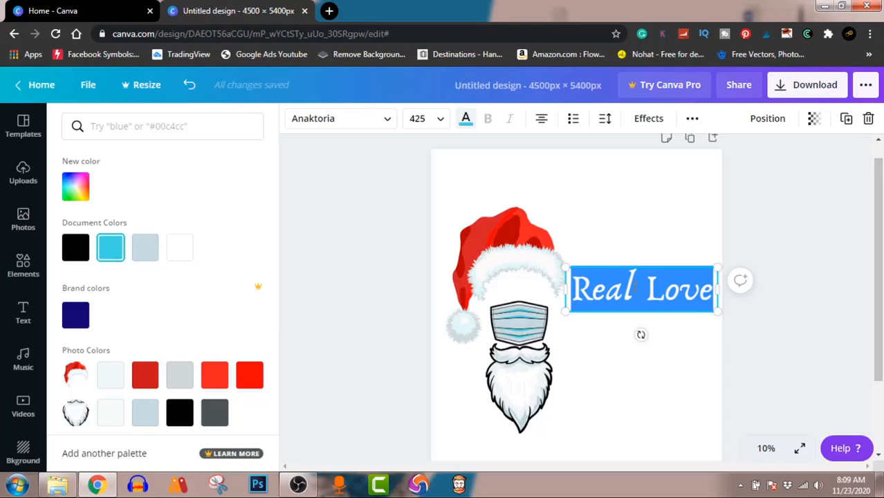
pyautogui.write('Th')
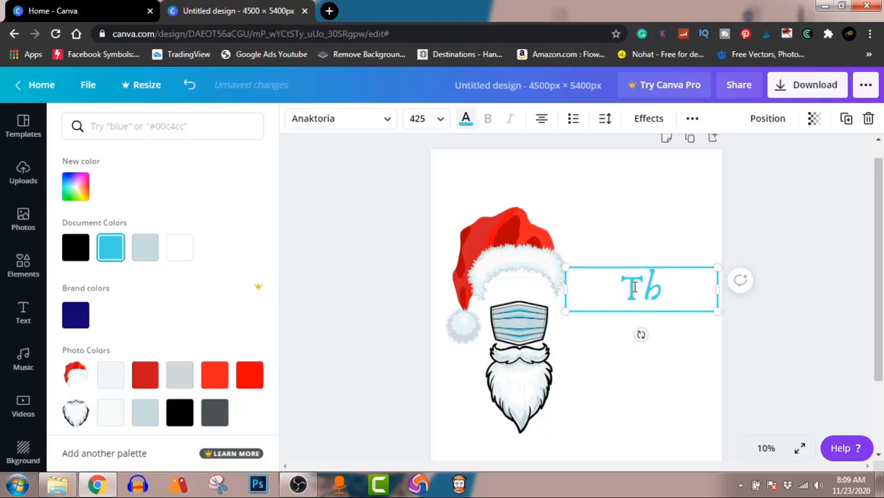
pyautogui.write('e Ne')
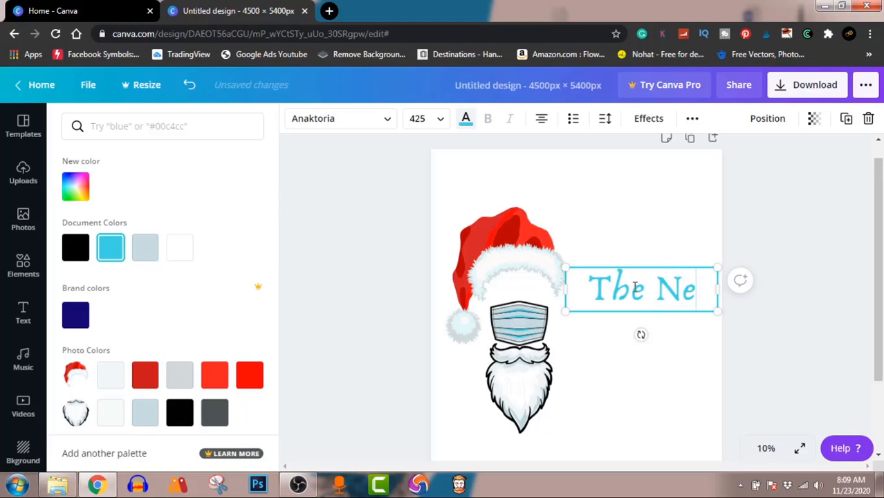
pyautogui.write('e')
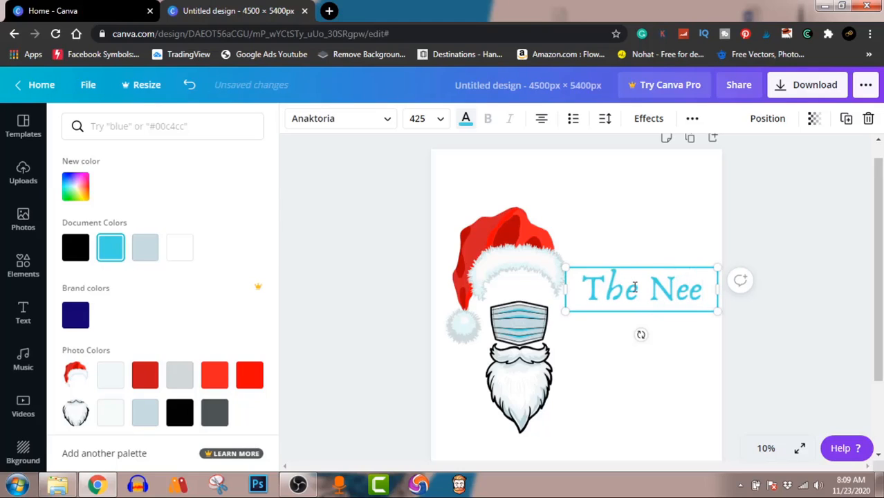
pyautogui.press('BackSpace')
pyautogui.write('w')
pyautogui.press('Return')
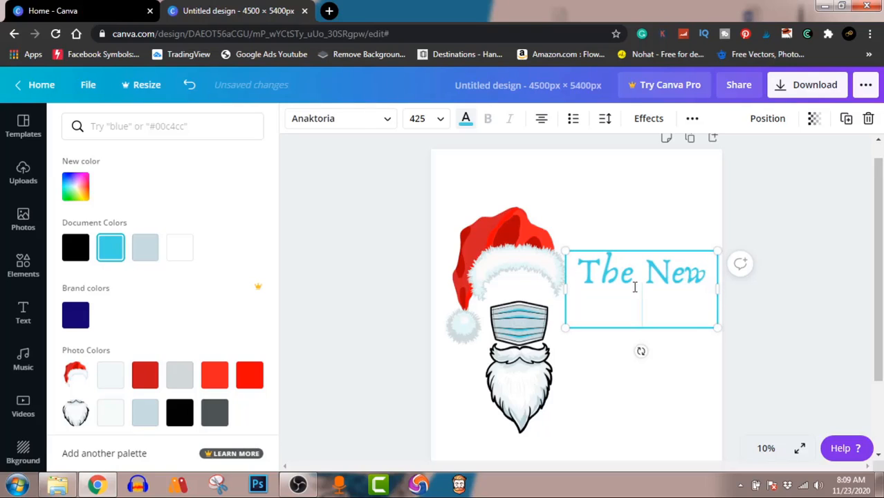
pyautogui.write('Santa')
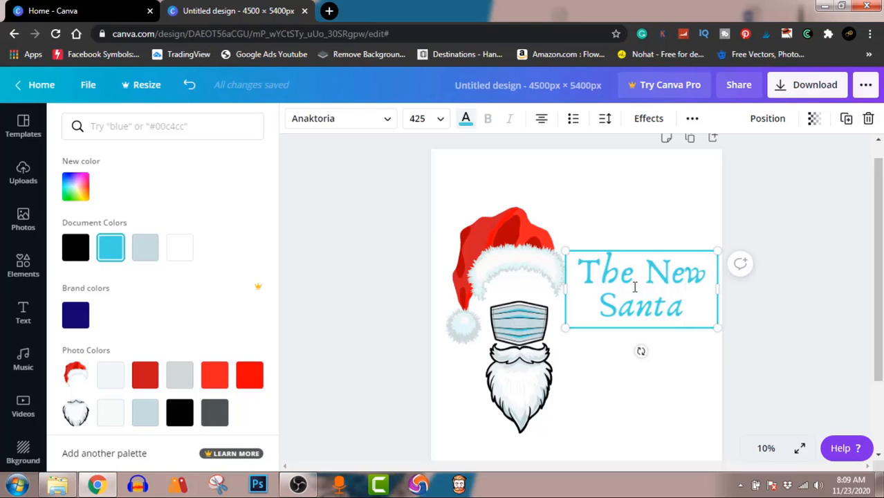
# Add a third line reading "In Town!" below "Santa" in the slogan
pyautogui.press('Return')
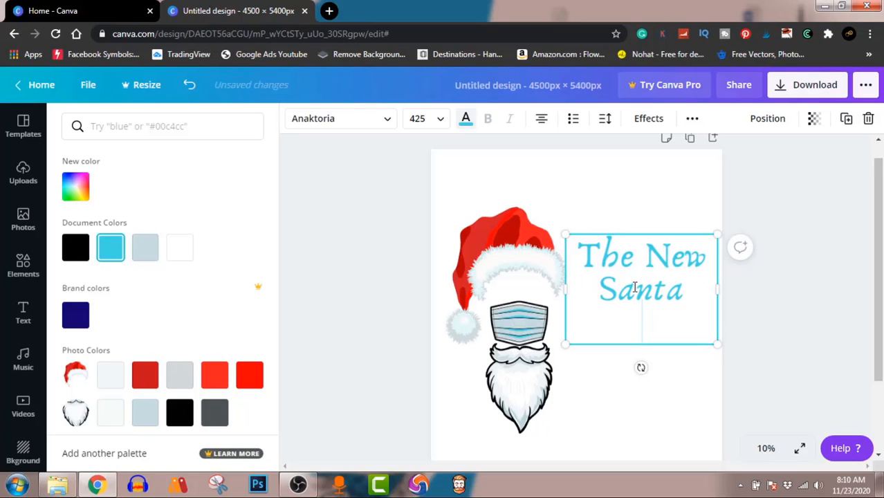
pyautogui.write('In T')
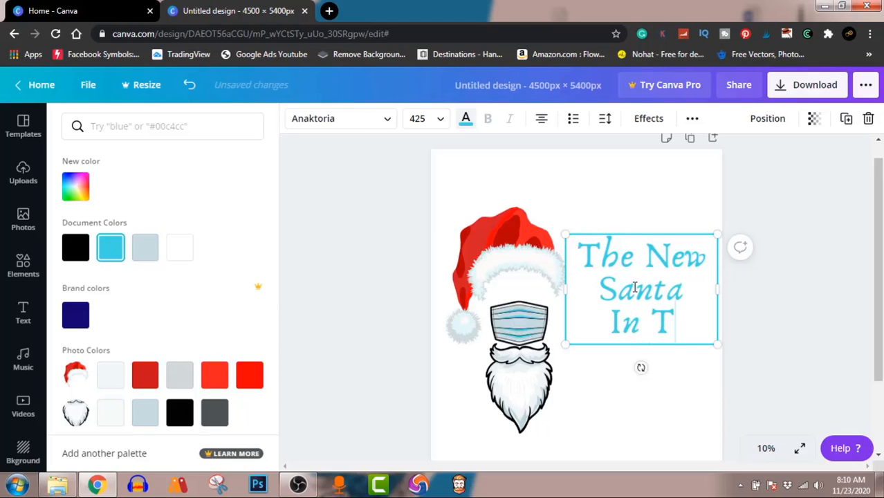
pyautogui.write('owm')
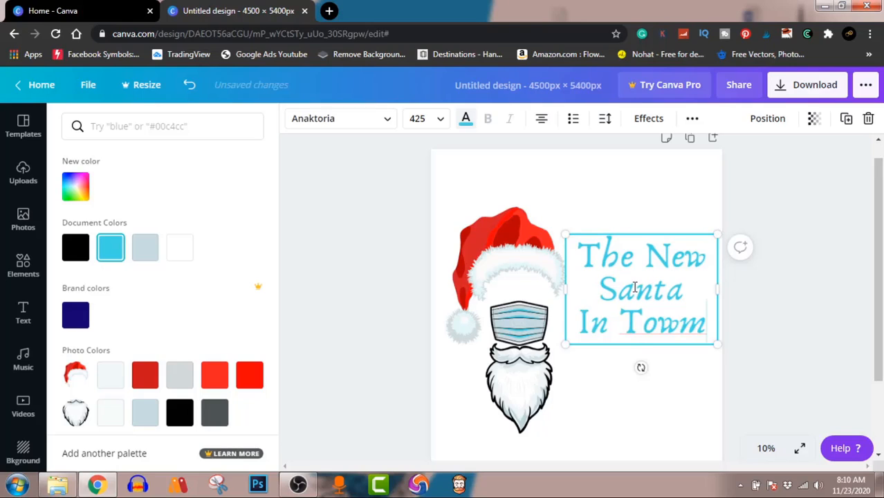
pyautogui.write('!')
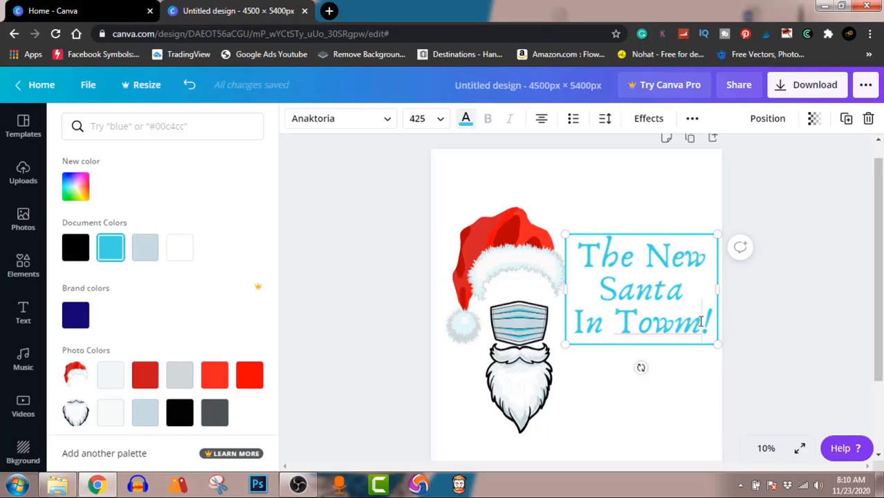
pyautogui.press('BackSpace')
pyautogui.write('n')
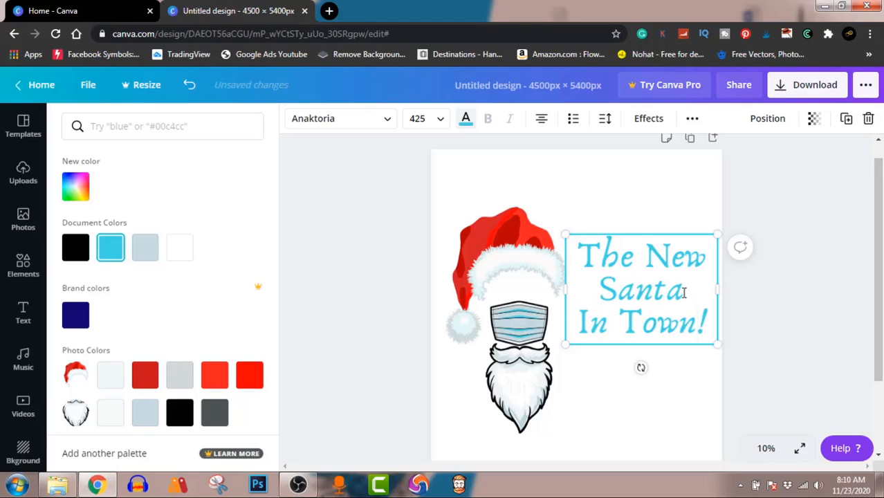
# Colour only the word "Santa" in the slogan with the light red from the Santa hat's photo colors
pyautogui.moveTo(684, 293); pyautogui.dragTo(605, 288)
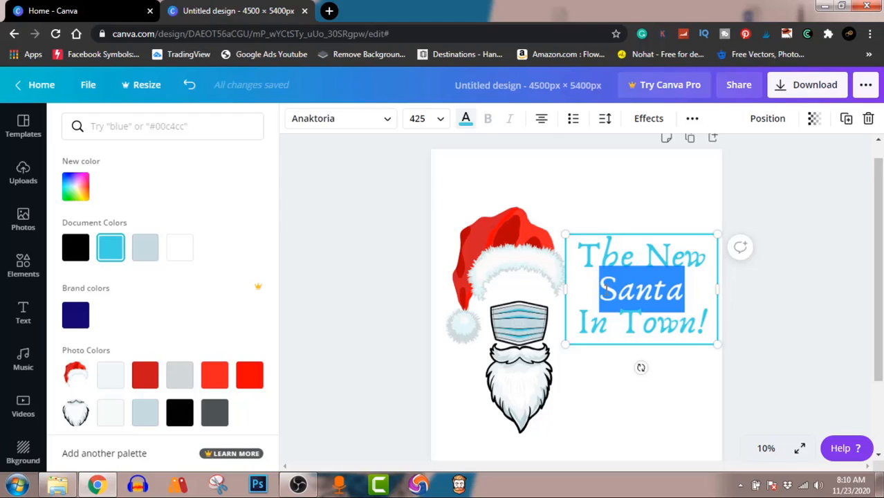
pyautogui.click(467, 126)
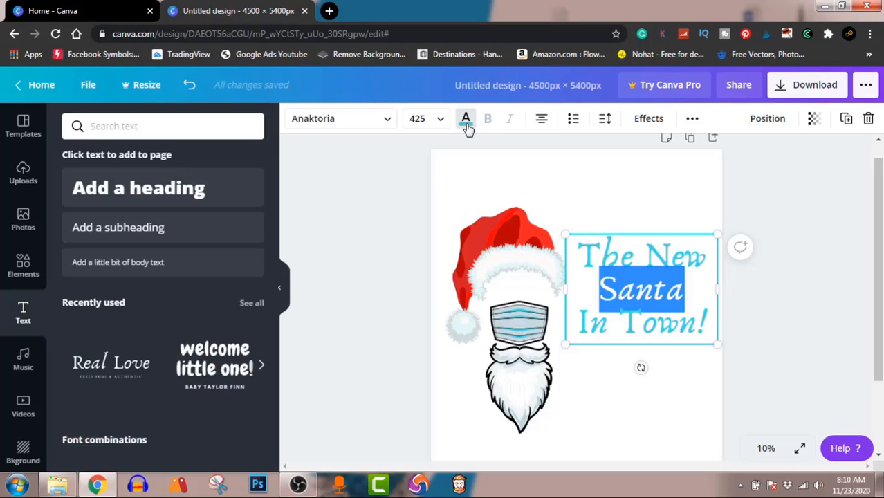
pyautogui.click(467, 126)
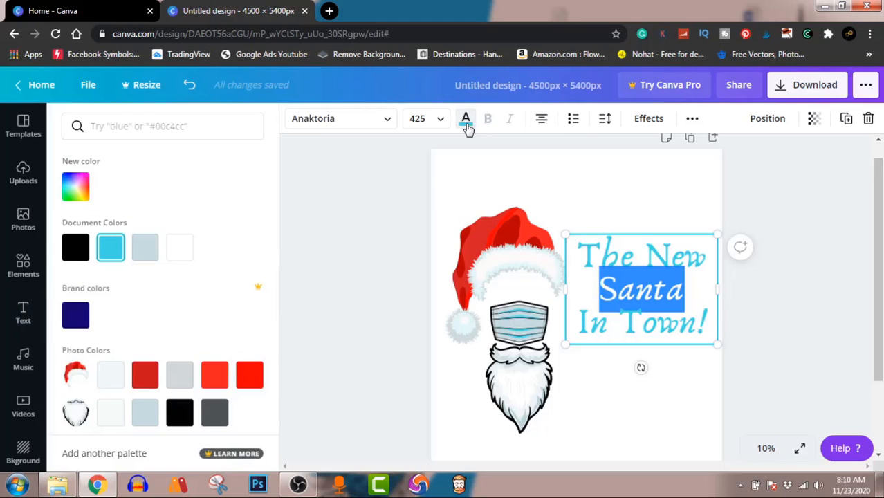
pyautogui.click(218, 376)
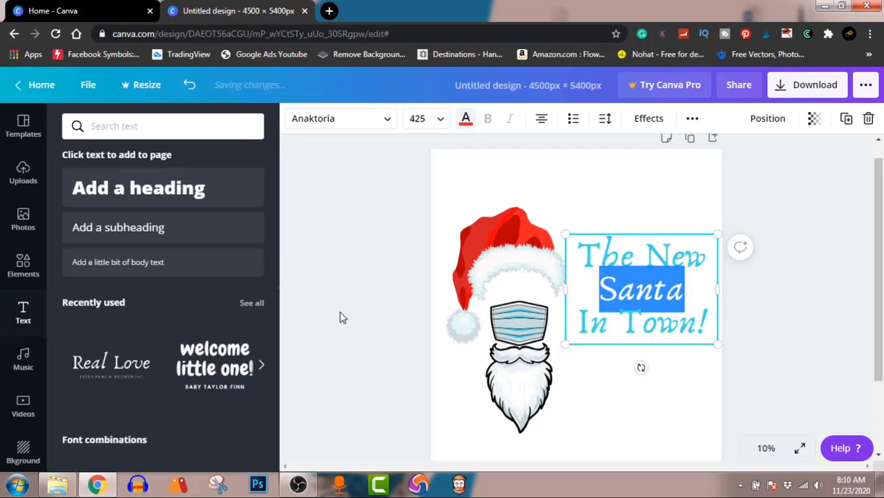
pyautogui.click(339, 318)
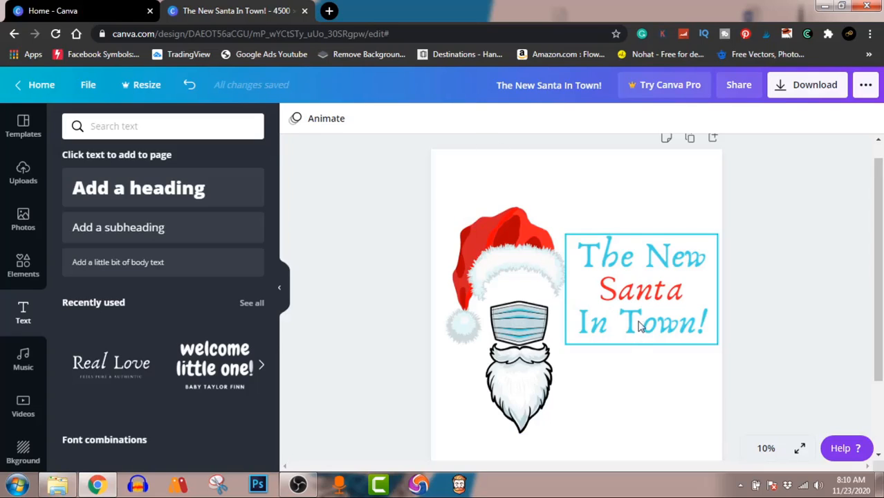
# Move the slogan down beside the mask and colour only the word "Town!" with the black from the beard's photo colors
pyautogui.click(659, 285)
pyautogui.moveTo(659, 285); pyautogui.dragTo(650, 314)
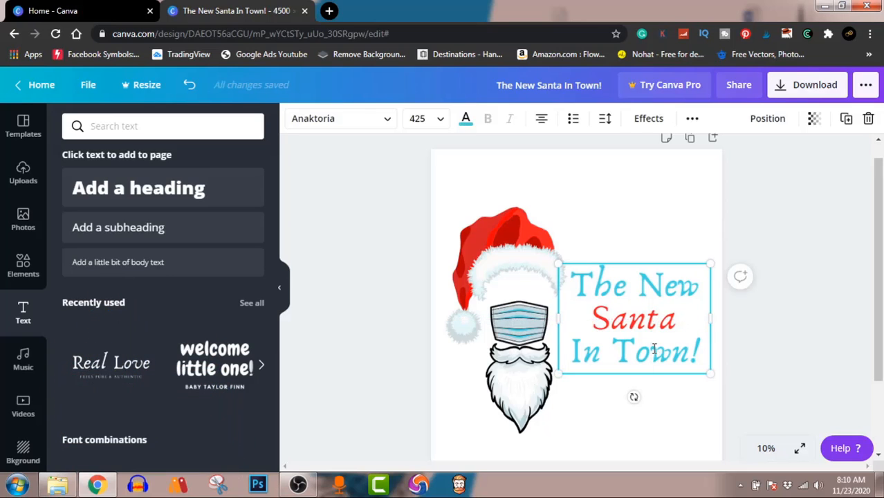
pyautogui.moveTo(612, 351); pyautogui.dragTo(700, 353)
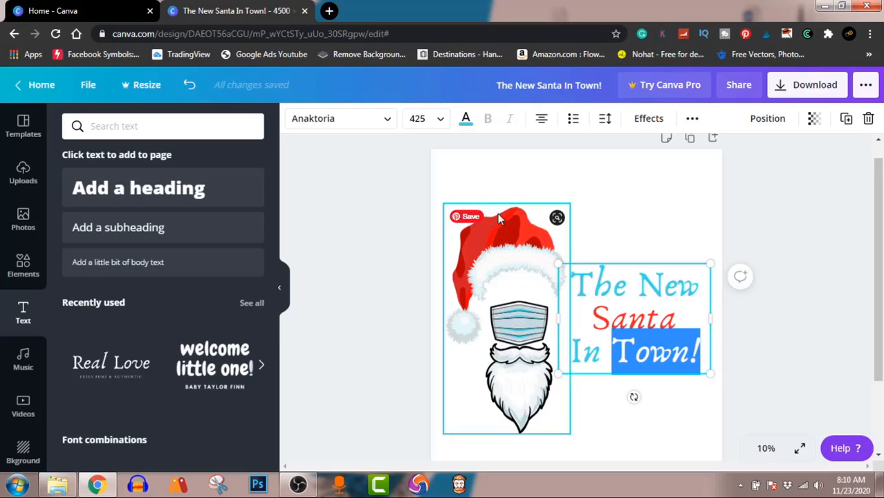
pyautogui.click(466, 119)
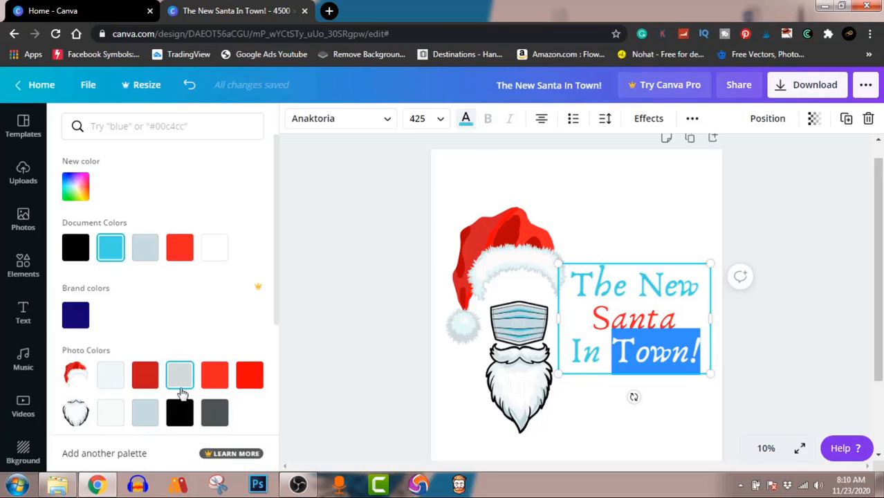
pyautogui.click(179, 412)
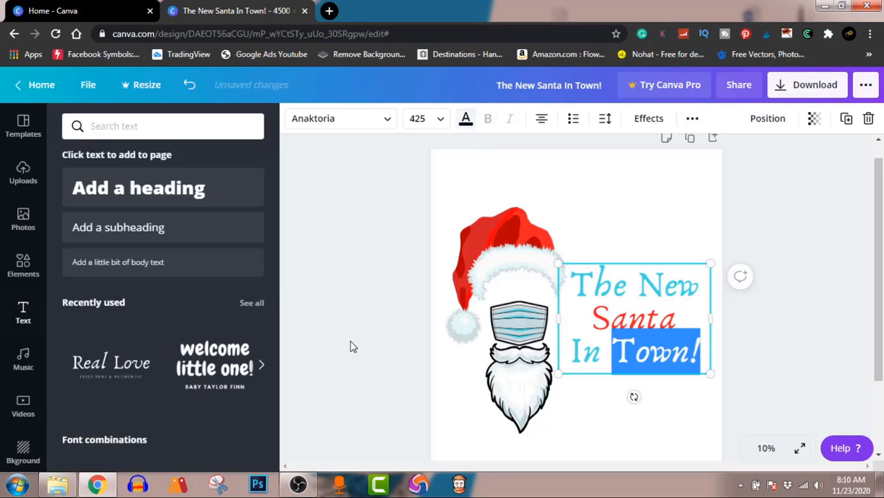
pyautogui.click(350, 347)
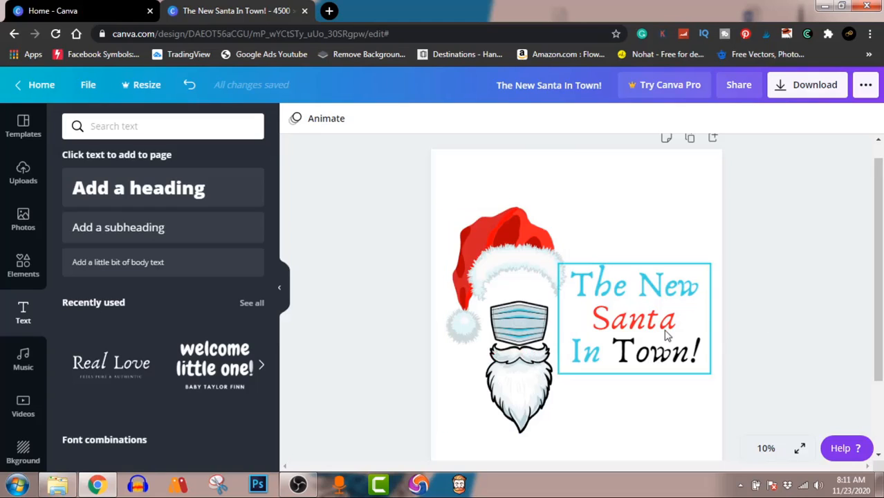
# Download the design as a free watermarked PNG draft and dismiss the post-scheduling upgrade offer
pyautogui.scroll(-1, 587, 336)
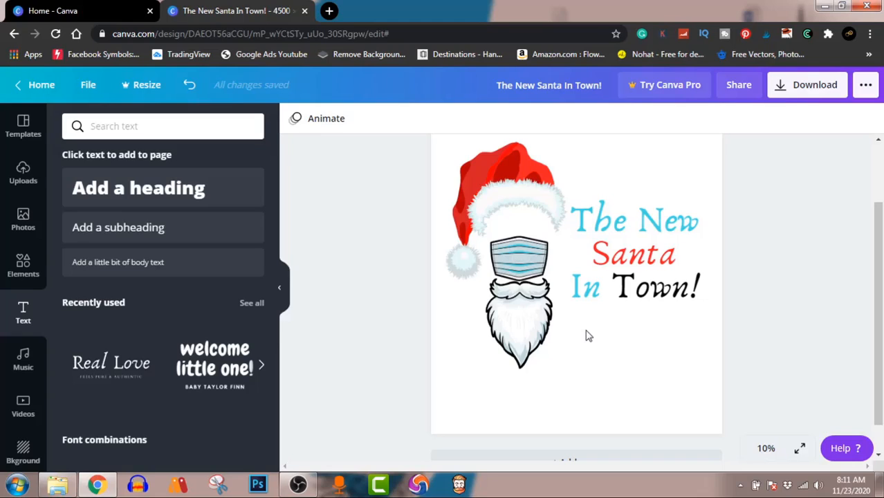
pyautogui.scroll(1, 586, 336)
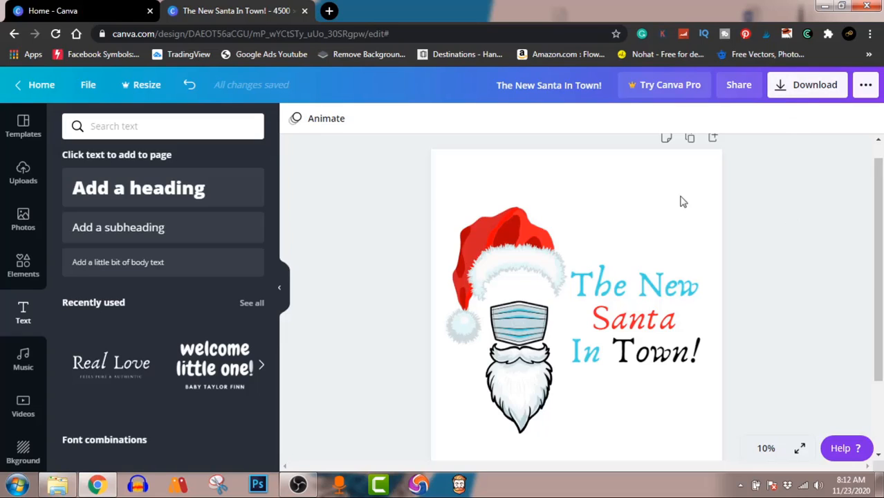
pyautogui.click(811, 97)
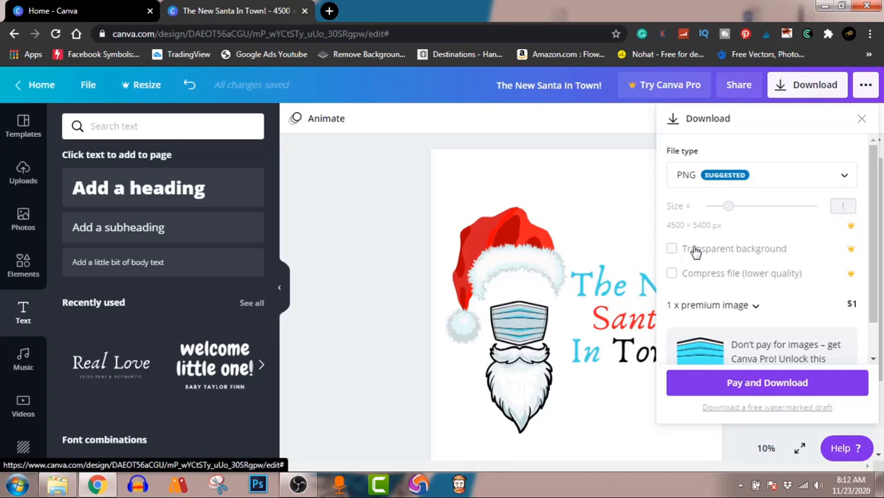
pyautogui.click(786, 409)
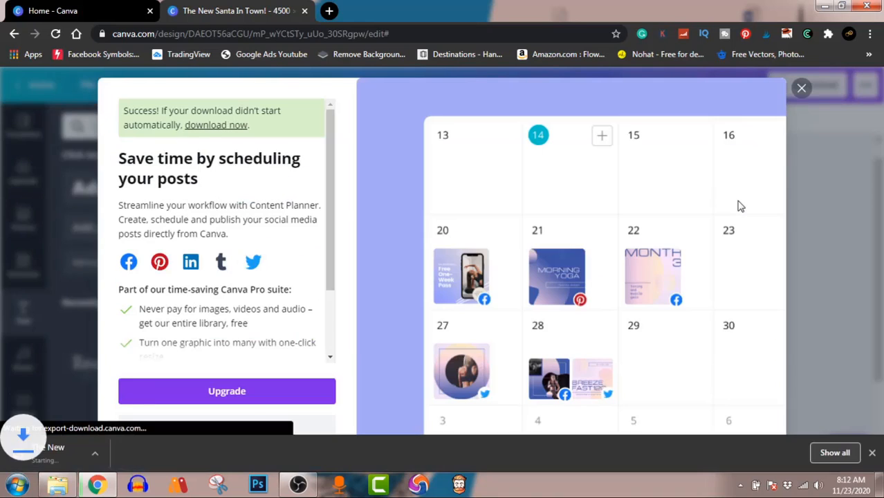
pyautogui.click(796, 90)
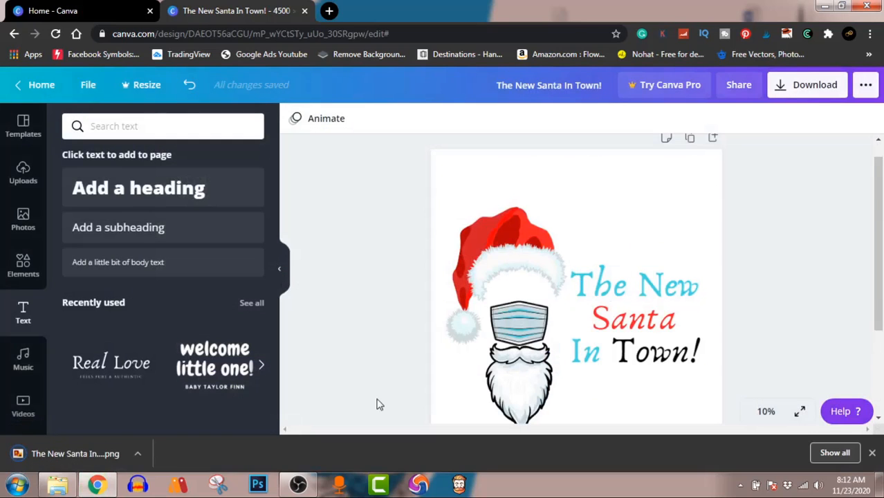
# Show the downloaded PNG in its folder and open "The New Santa In Town!" in the photo viewer
pyautogui.click(139, 456)
pyautogui.click(185, 413)
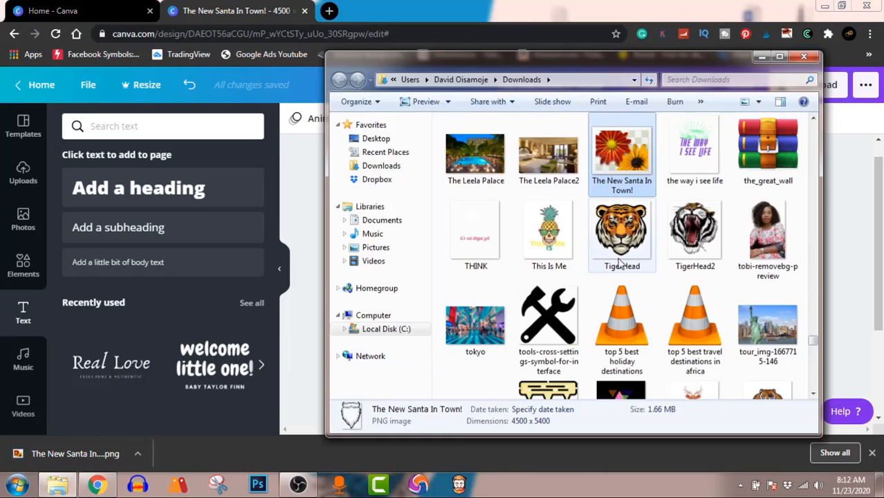
pyautogui.doubleClick(621, 165)
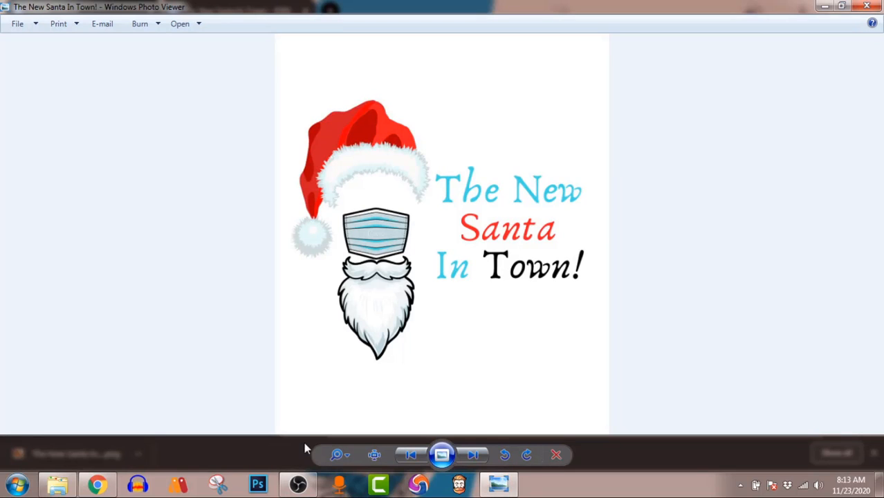
pyautogui.click(299, 486)
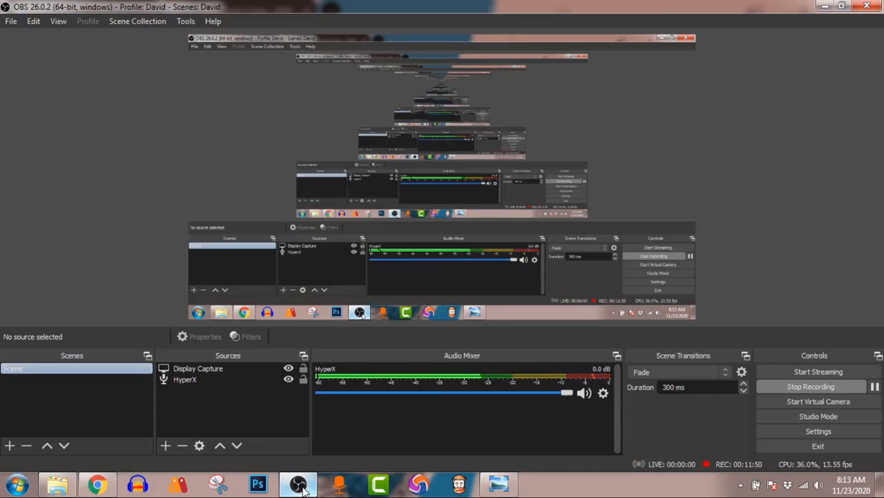